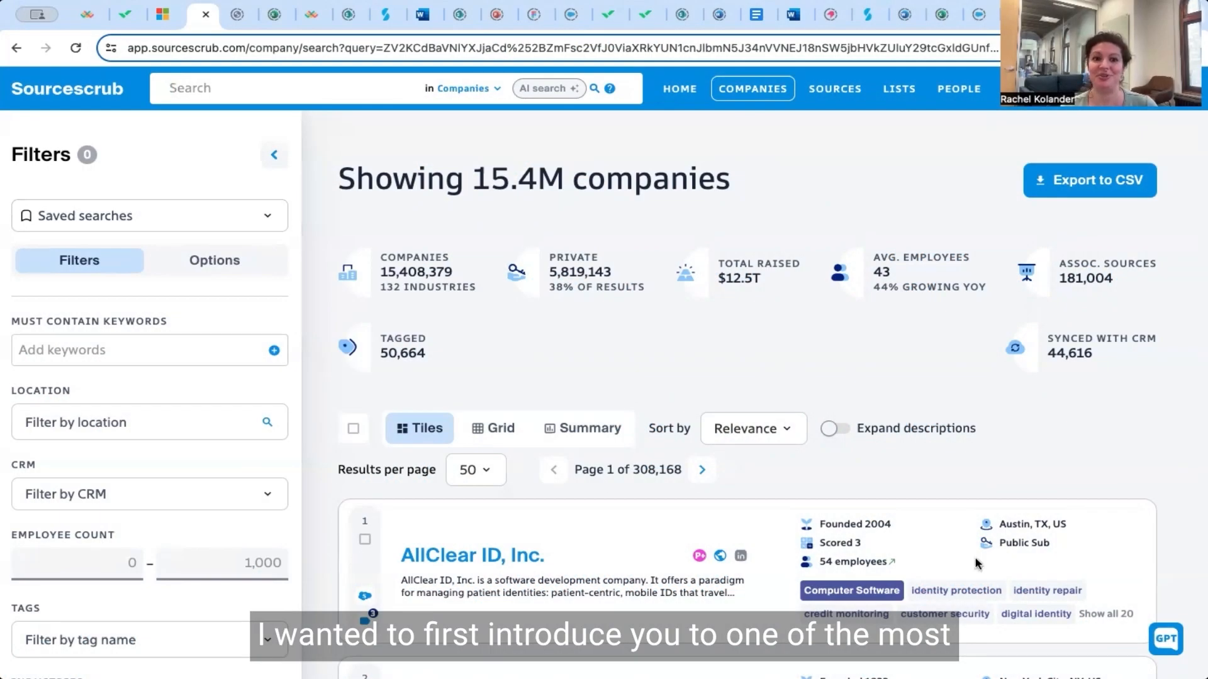
Open the AllClear ID, Inc. profile and have Sourcing GPT craft an introduction email incorporating recent conferences, industries or business milestones
left_click(471, 555)
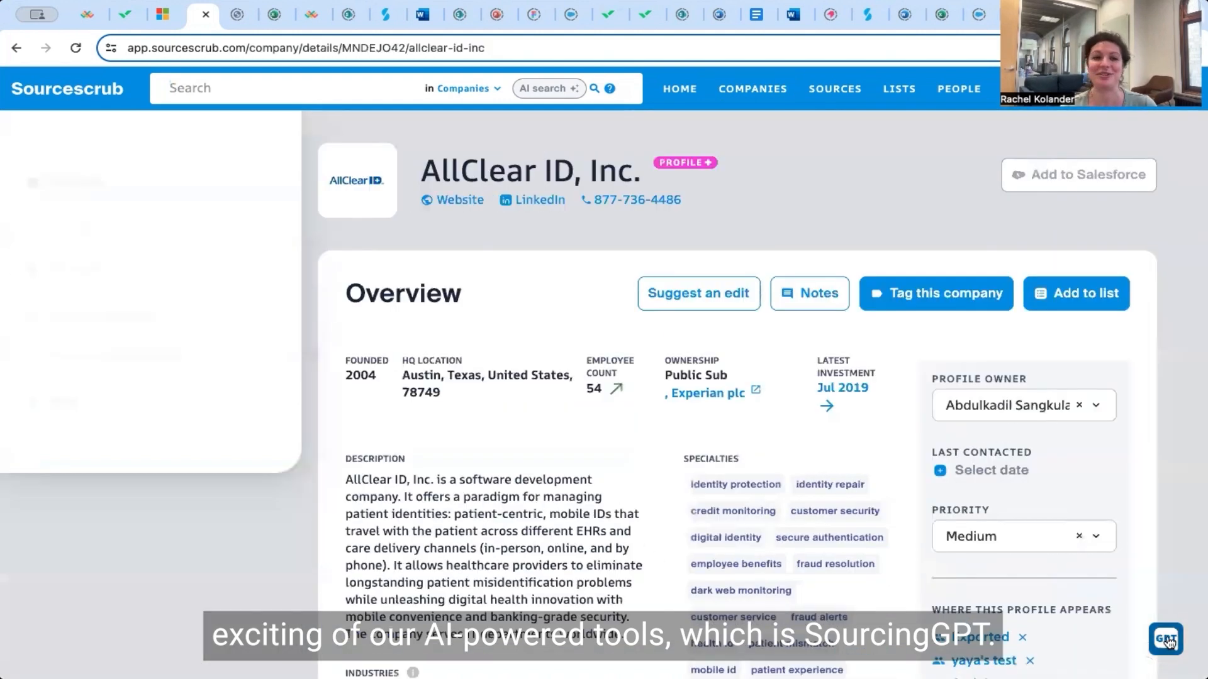
left_click(1165, 639)
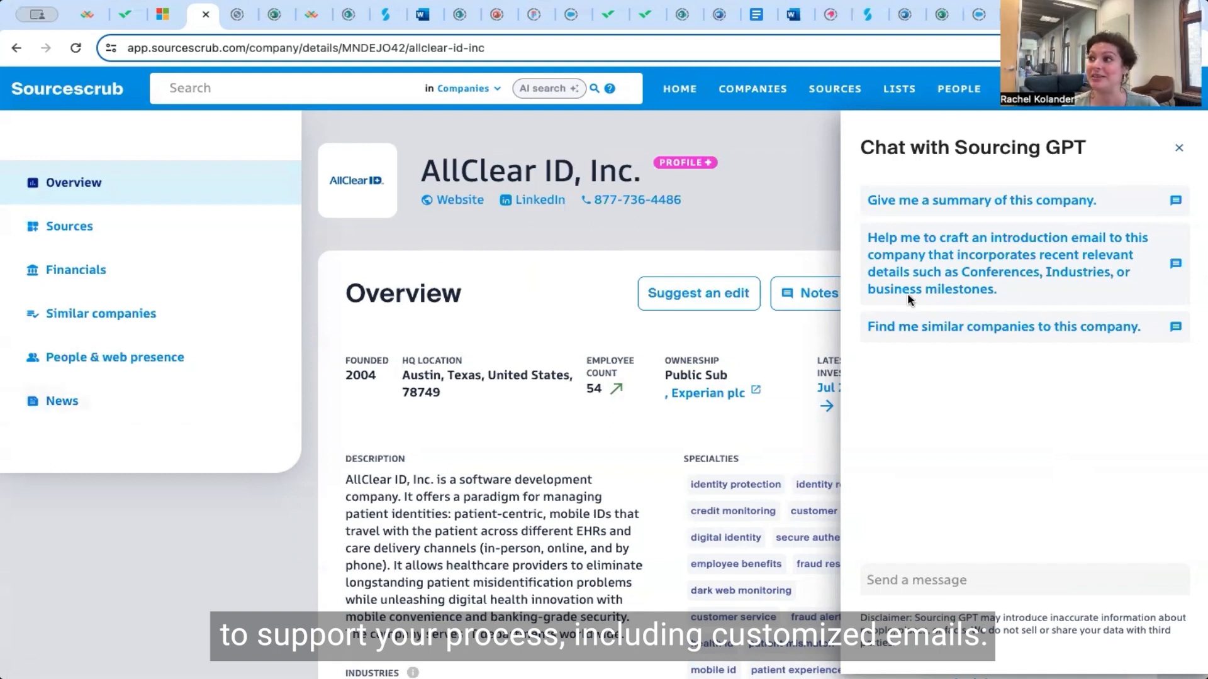
left_click(945, 279)
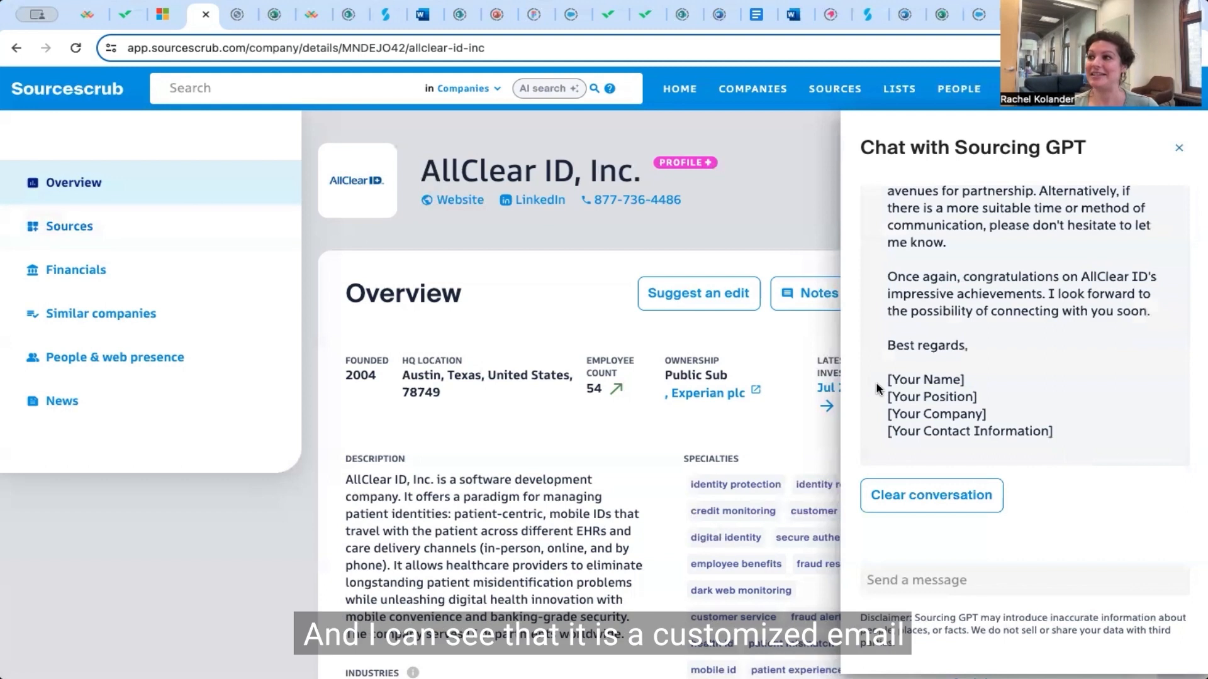
scroll(1000, 335, "up", 1)
scroll(1000, 335, "up", 10)
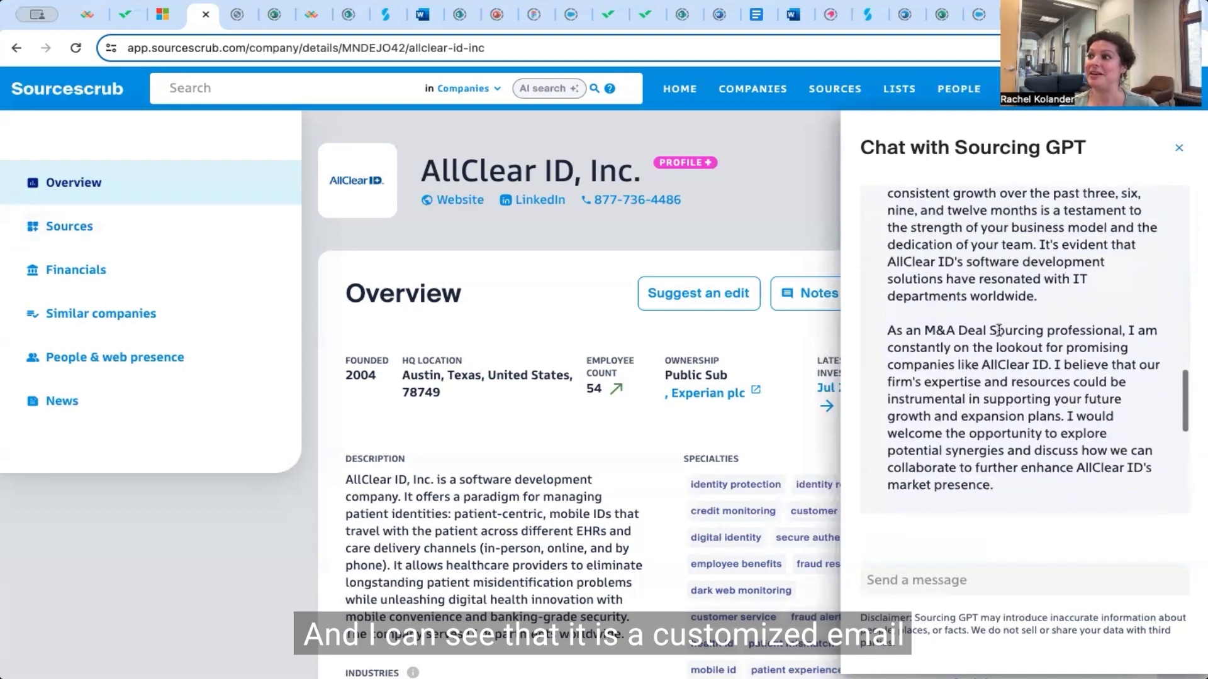
scroll(999, 329, "up", 8)
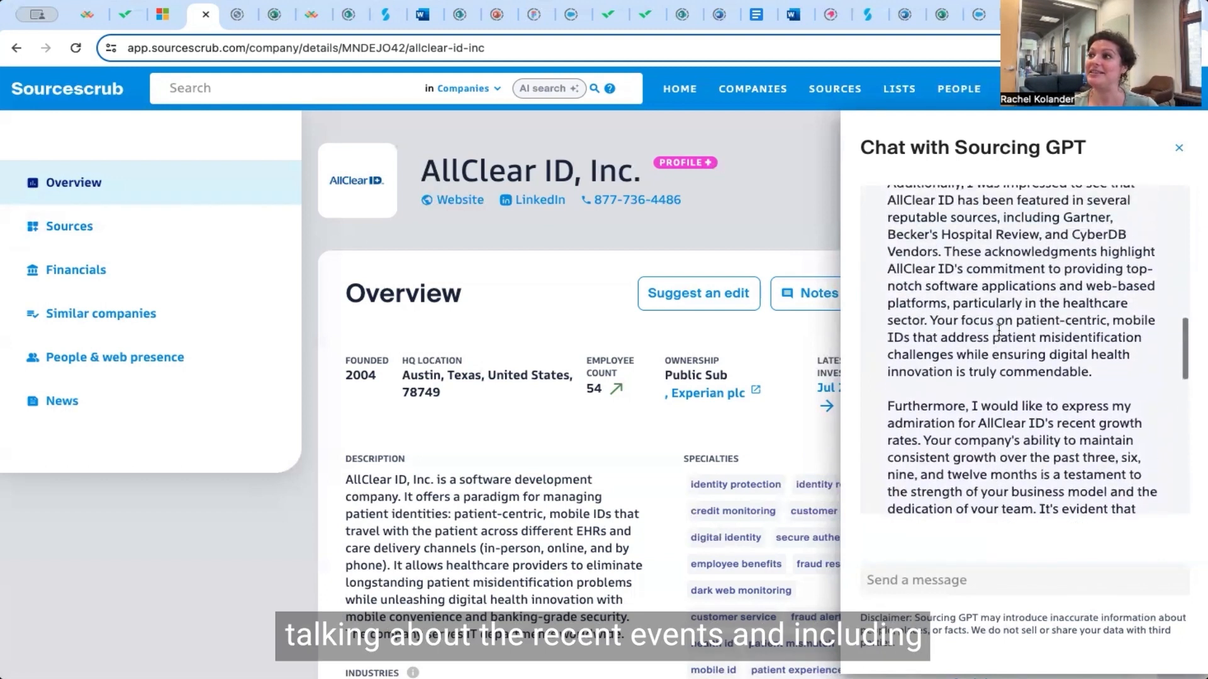
scroll(998, 329, "up", 5)
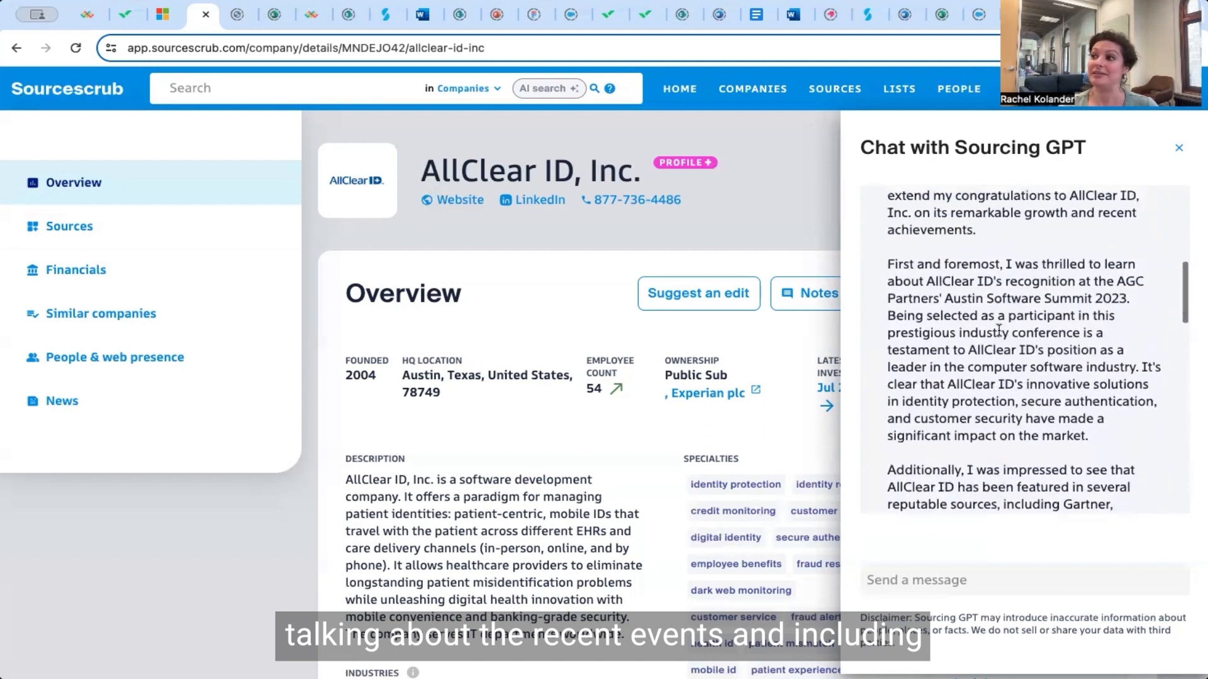
scroll(1052, 304, "up", 3)
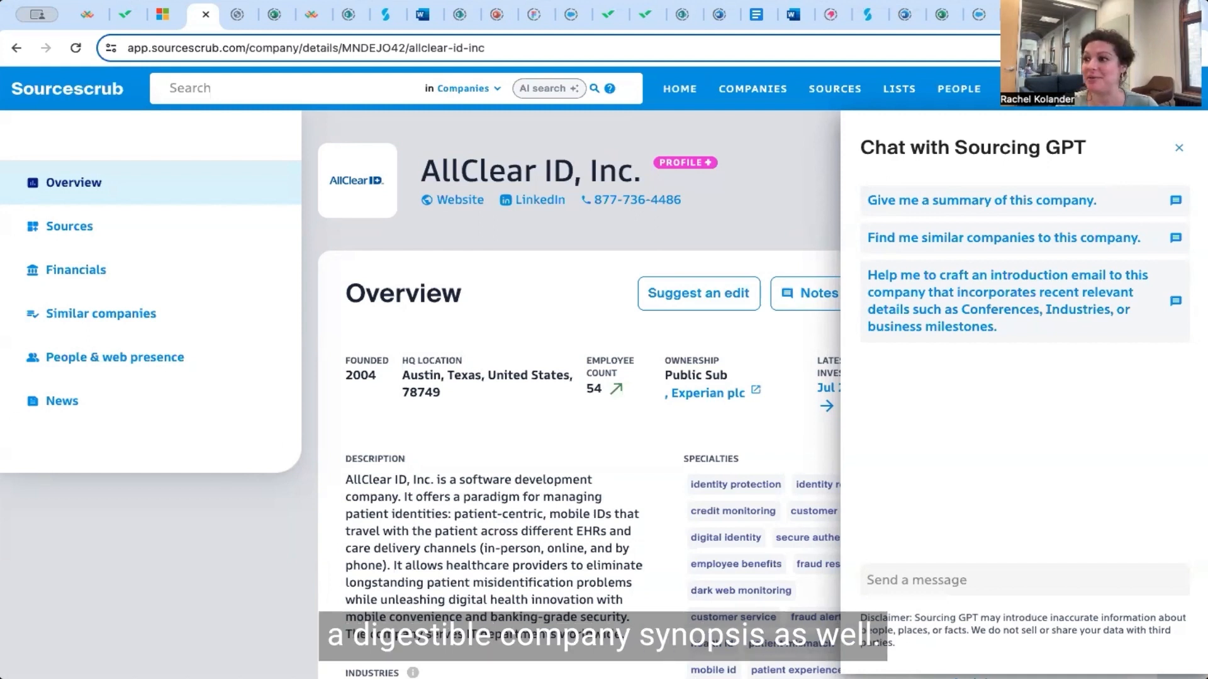
Ask Sourcing GPT to "provide a business overview of AllClear ID inc"
type("provide a busine")
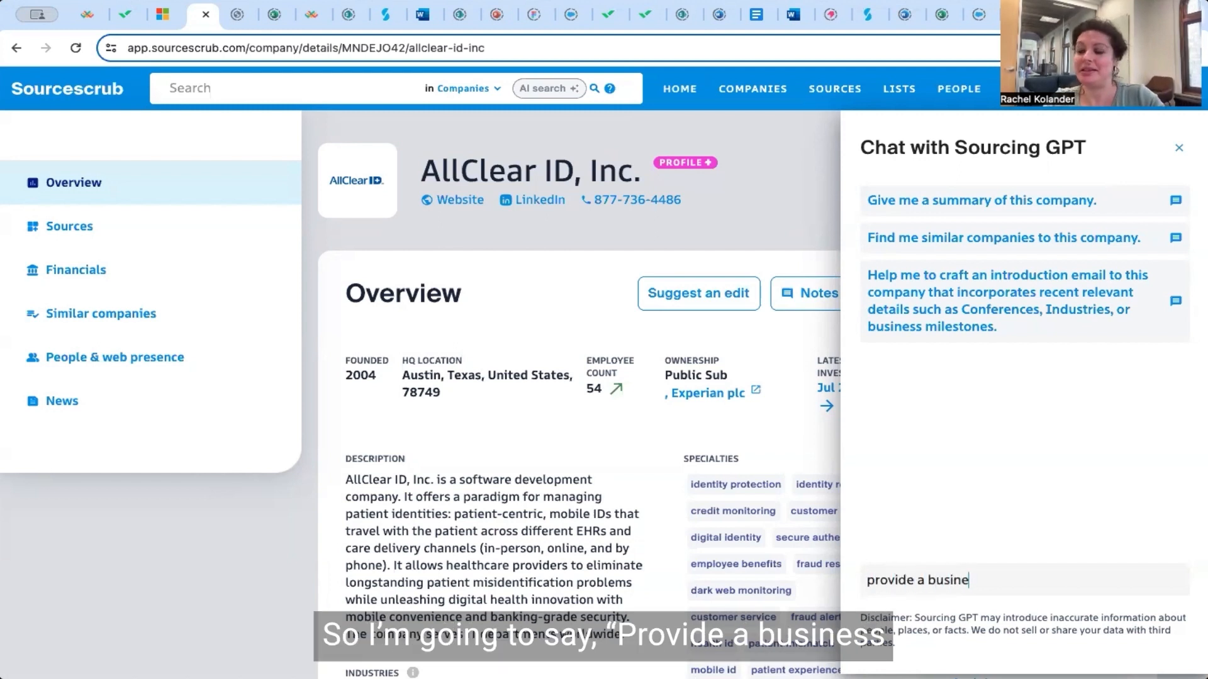
type("ss overview of ")
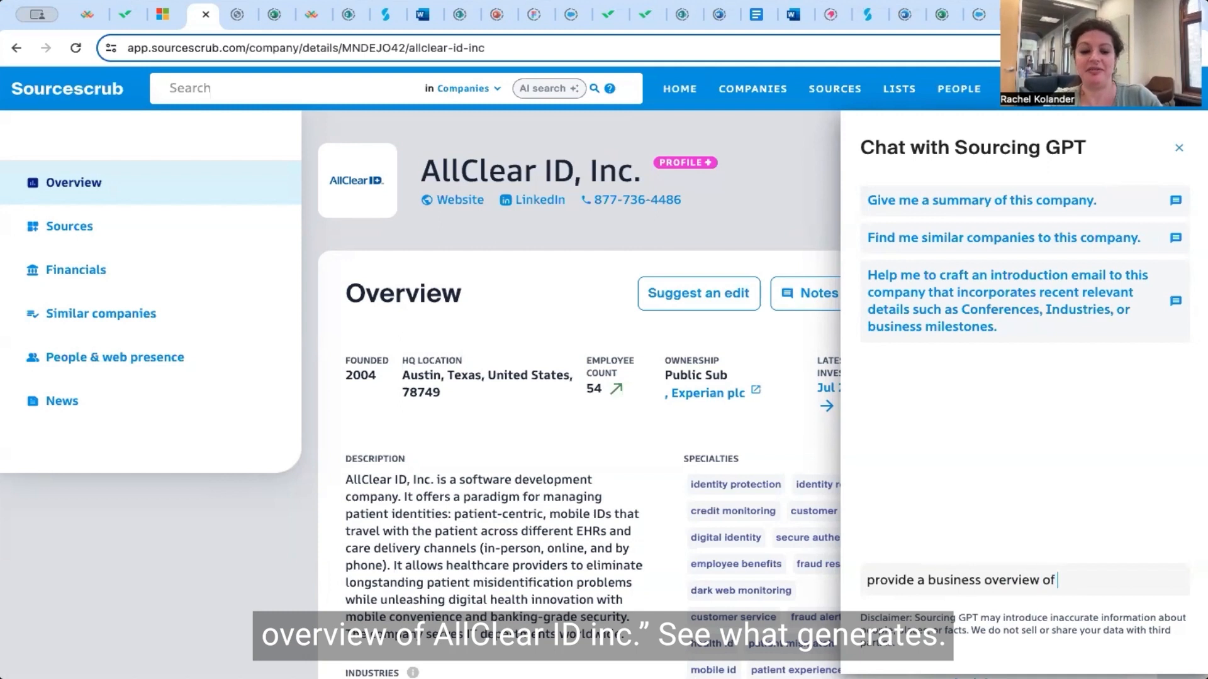
type("AllClear ID inc")
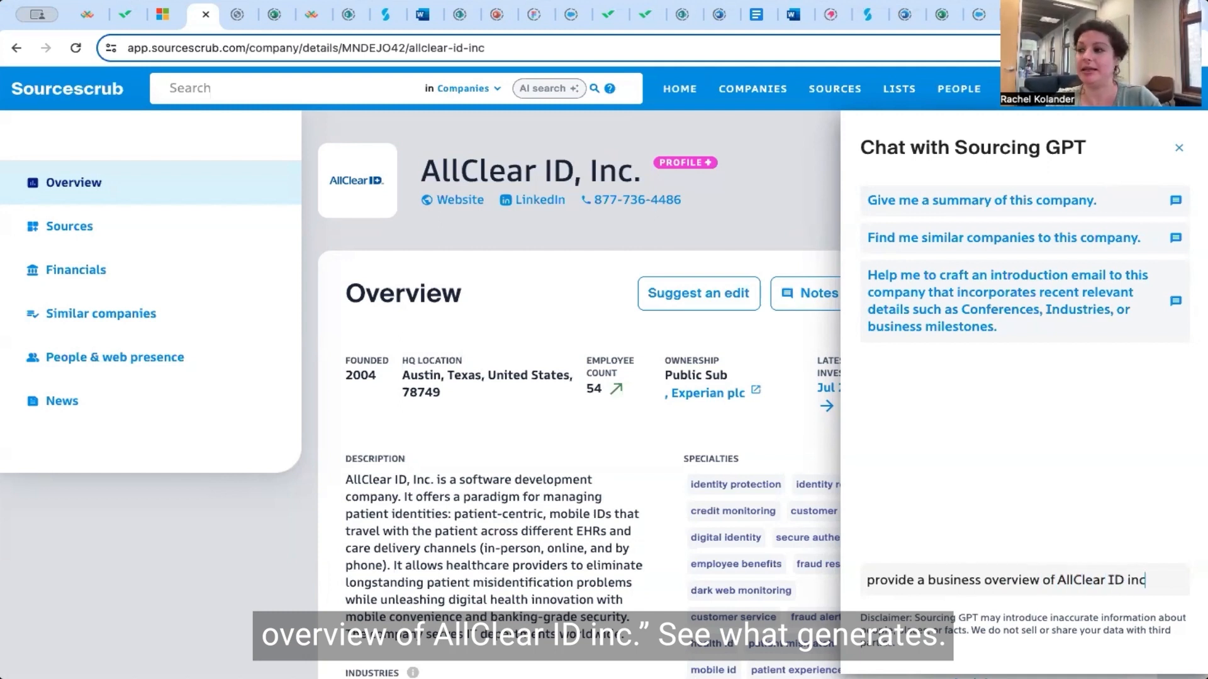
key("Return")
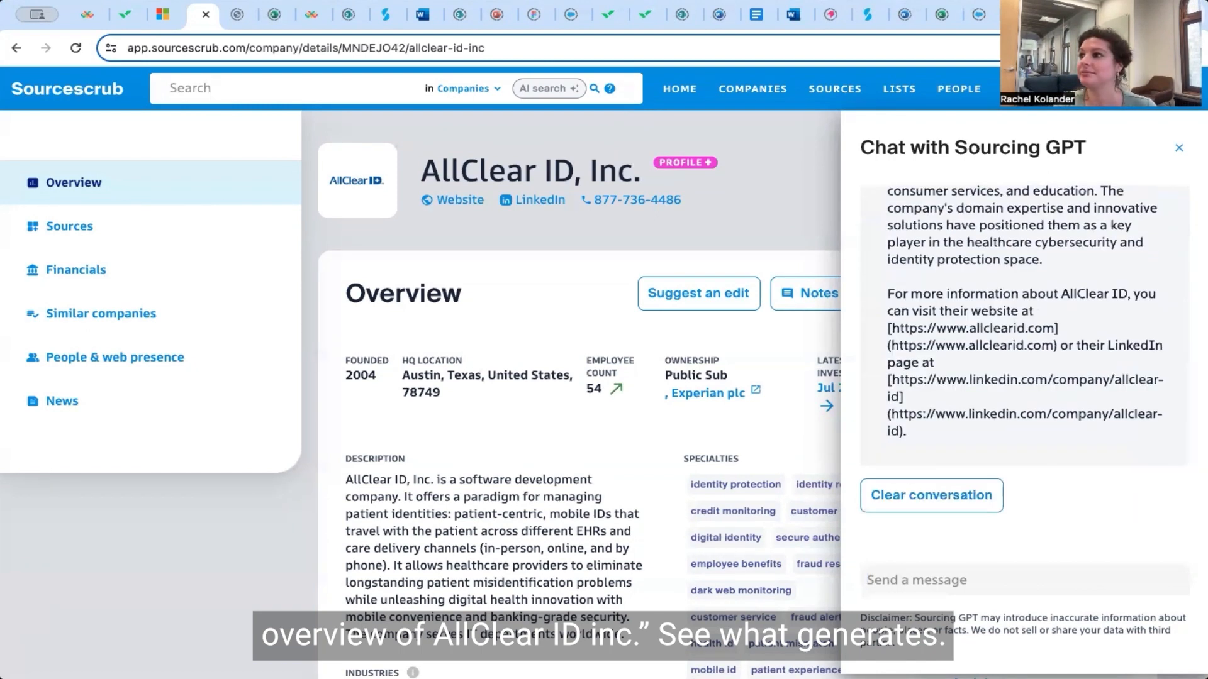
Read through the generated AllClear ID overview, examining its products, specialties, team size, investments and end markets
scroll(1020, 300, "up", 5)
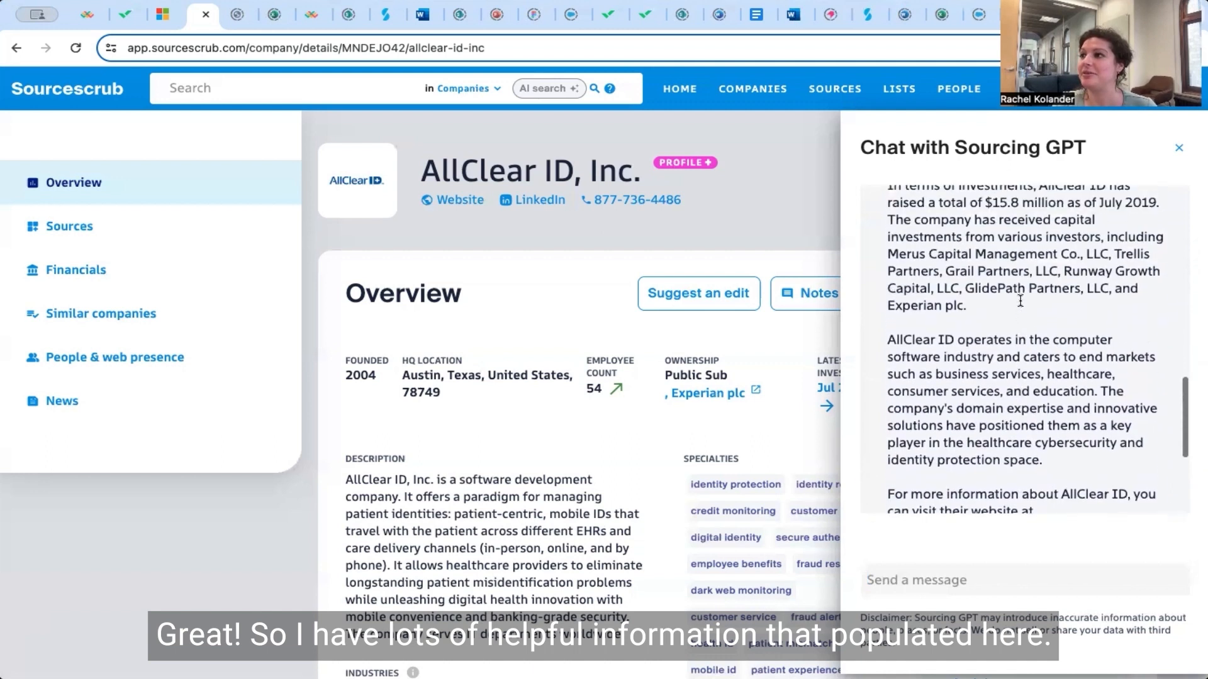
scroll(1020, 300, "up", 10)
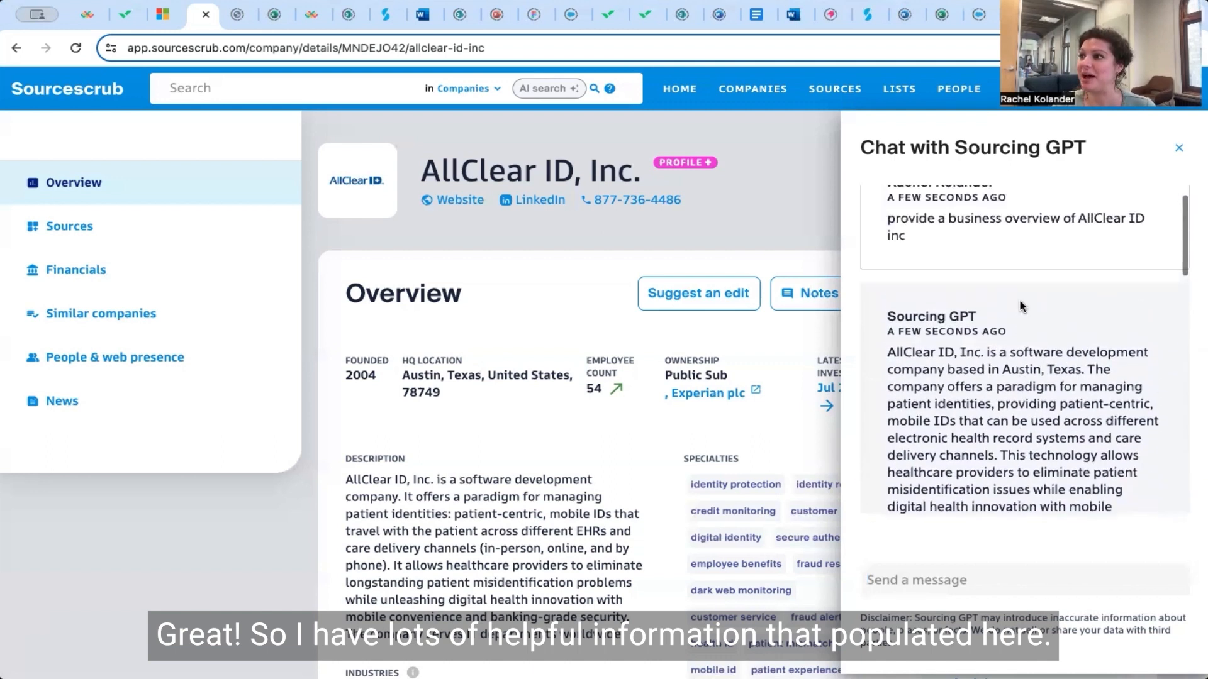
scroll(1016, 333, "down", 2)
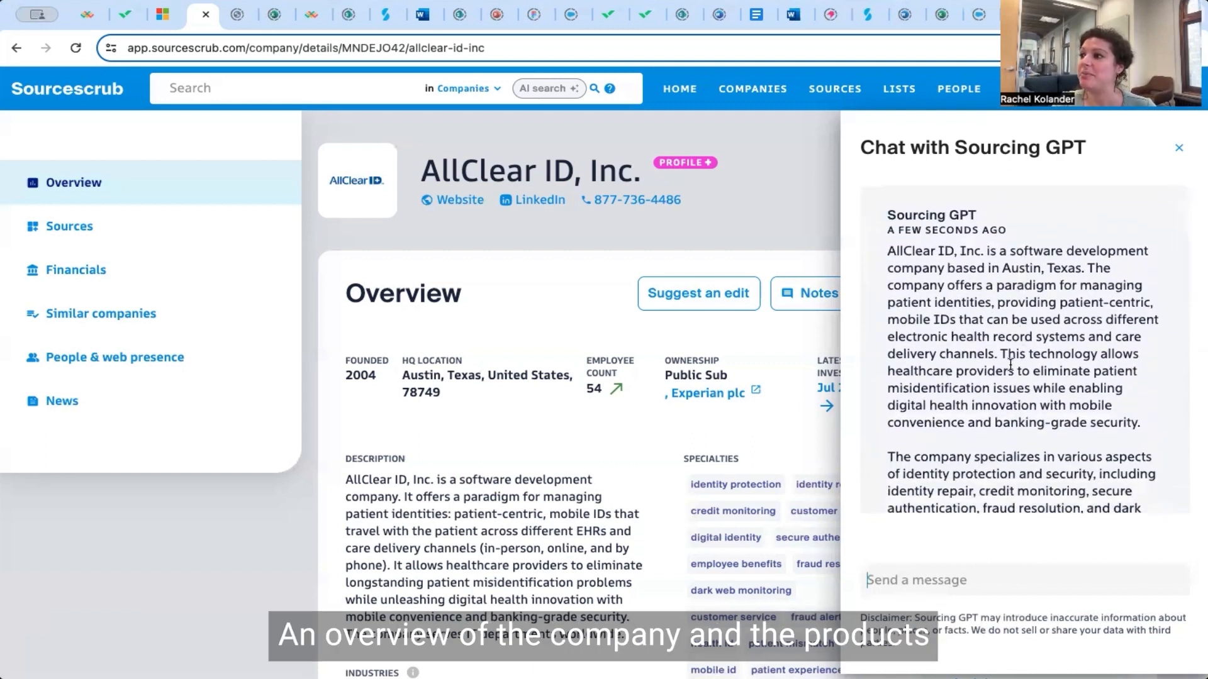
scroll(1010, 365, "down", 2)
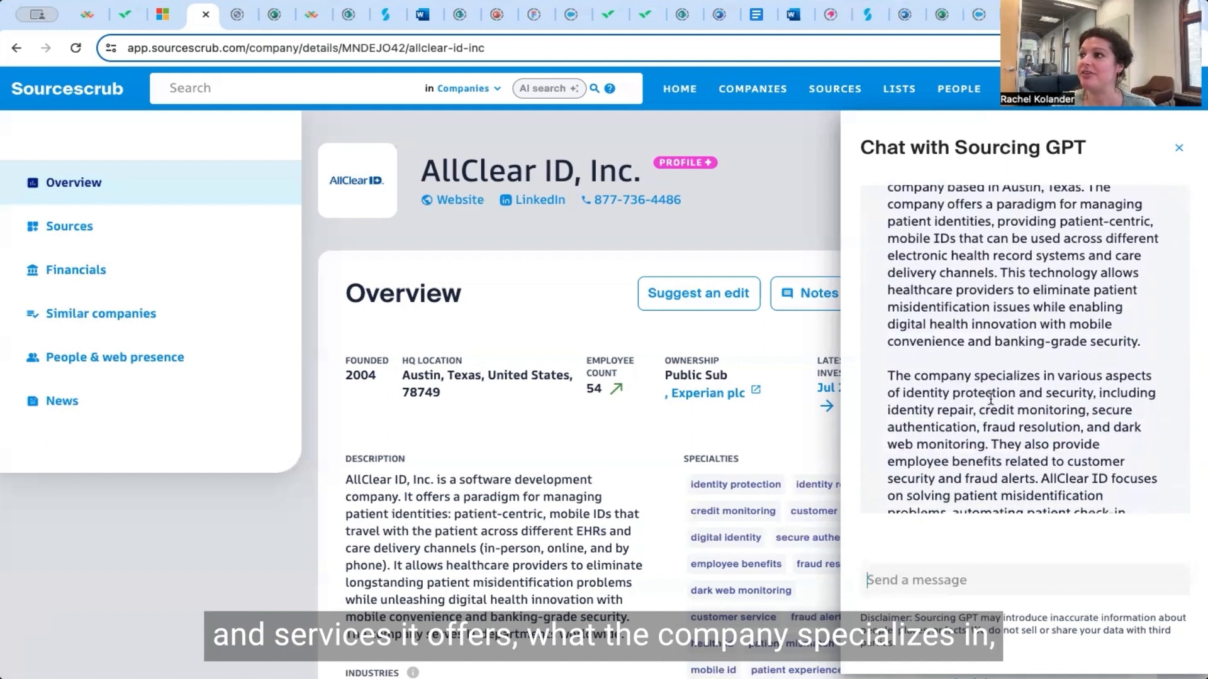
scroll(992, 403, "down", 8)
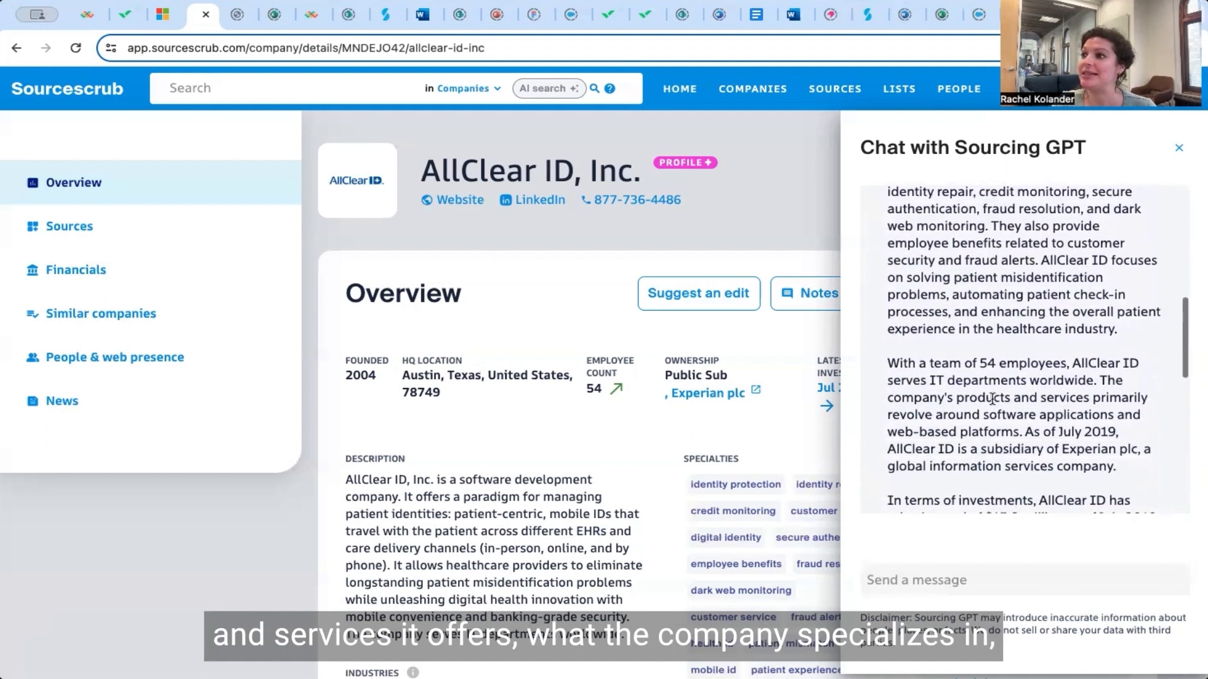
scroll(994, 377, "down", 7)
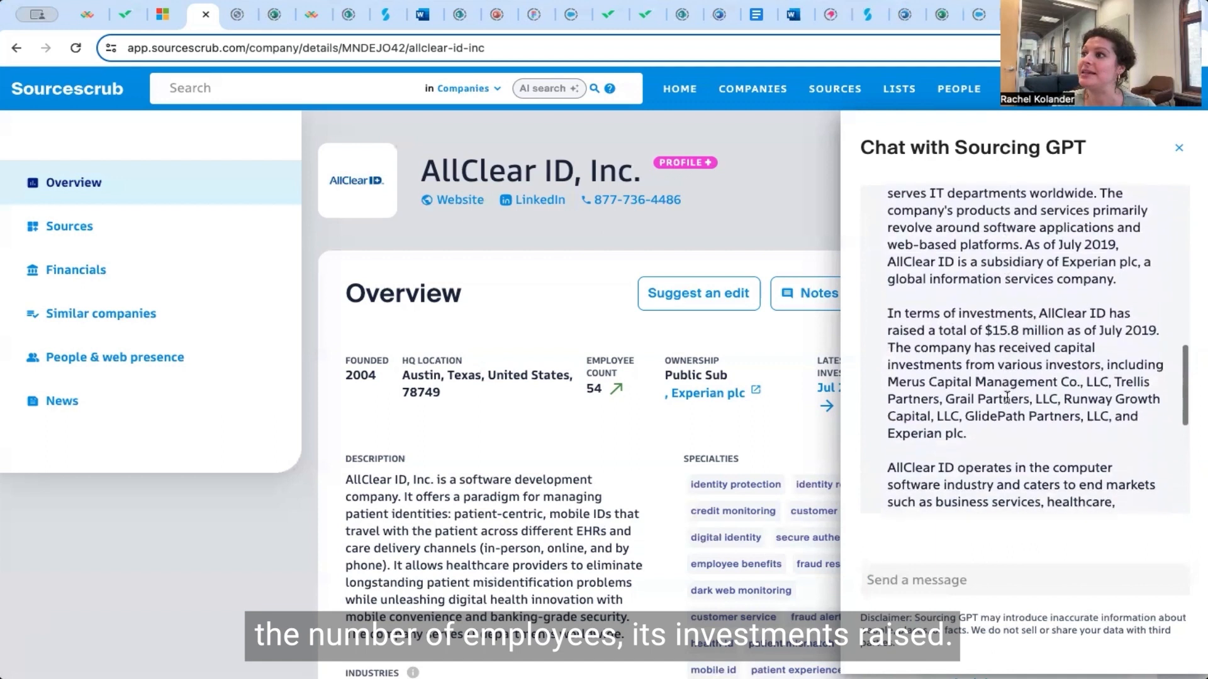
scroll(968, 360, "down", 8)
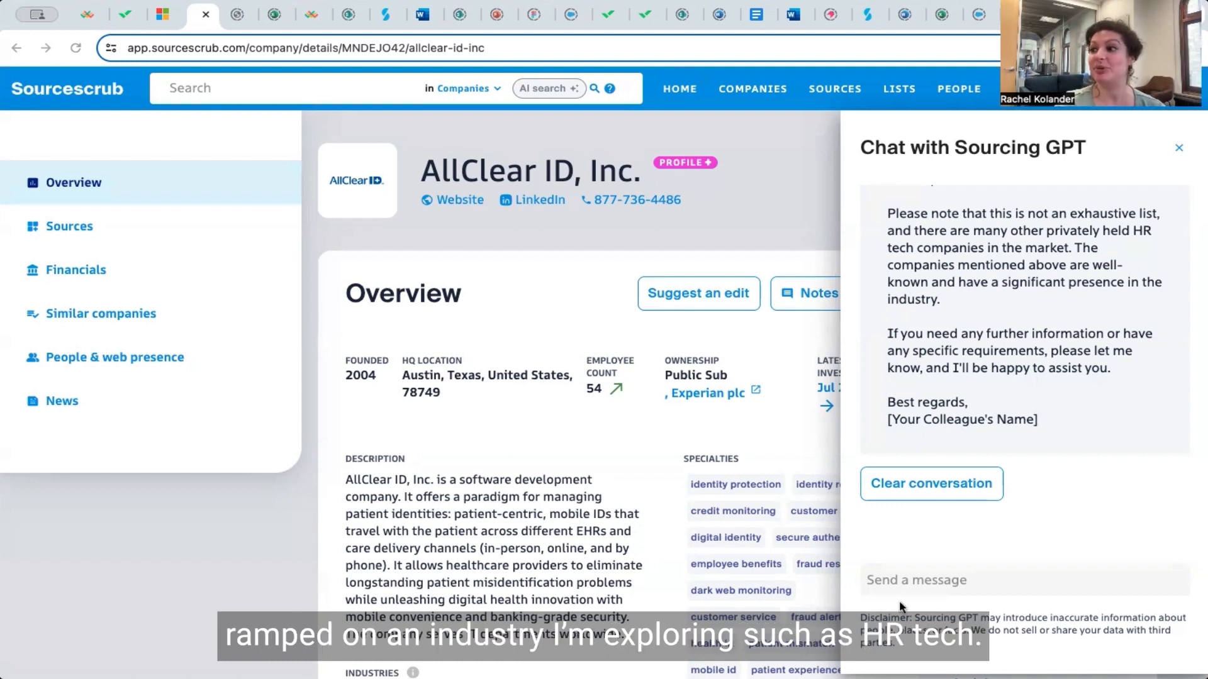
Ask Sourcing GPT to "provide an overview of the HR tech industry"
left_click(885, 577)
type("provide an overview of the HR tech industry")
key("Return")
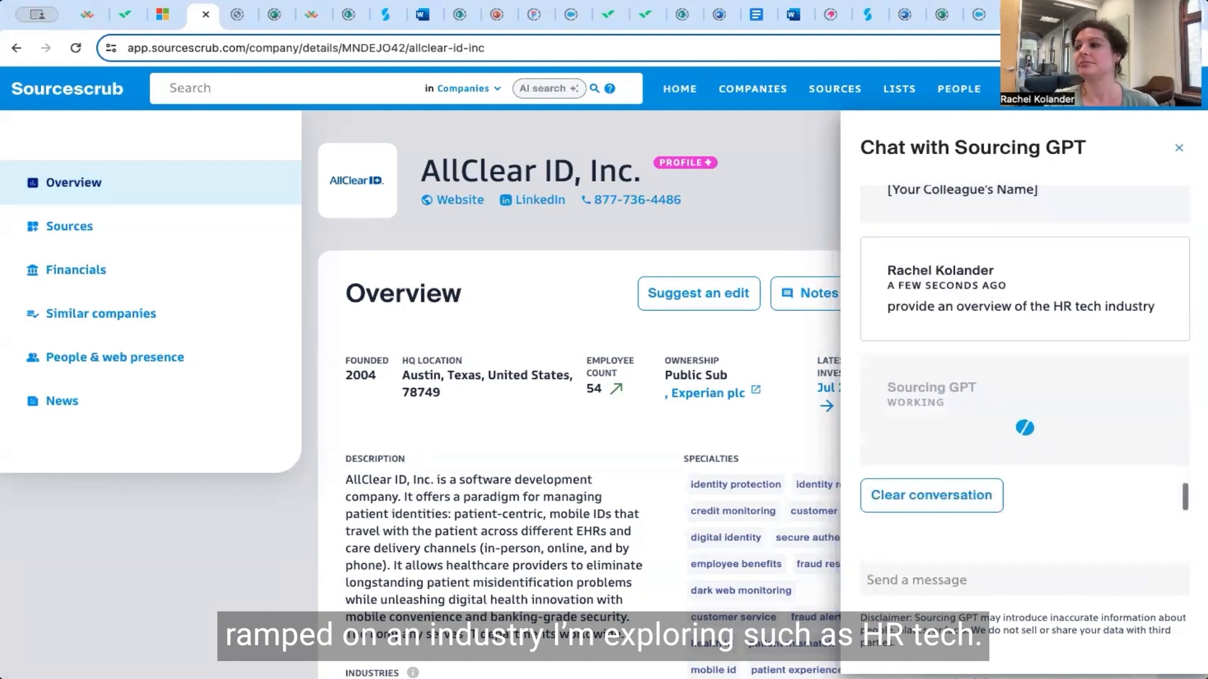
Read through the generated HR tech industry overview, examining its growth drivers and the listed key aspects and trends
scroll(997, 402, "up", 10)
scroll(997, 402, "up", 10)
scroll(997, 399, "up", 5)
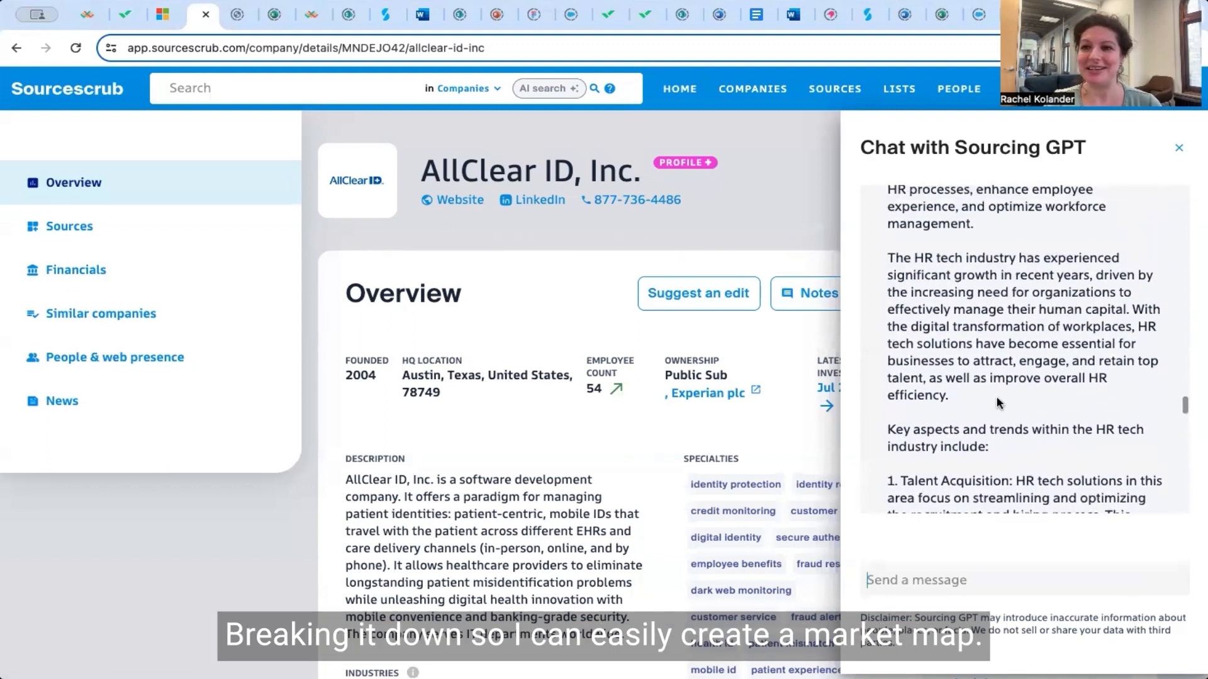
scroll(997, 402, "up", 2)
scroll(997, 399, "down", 5)
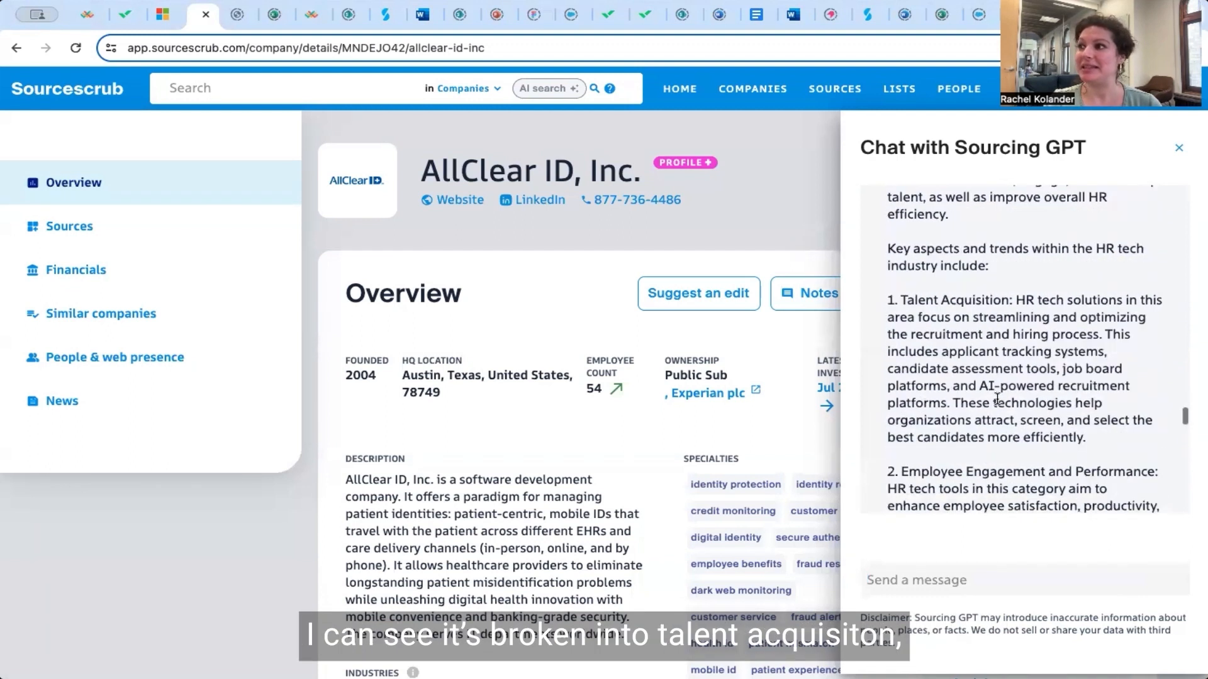
scroll(982, 382, "down", 1)
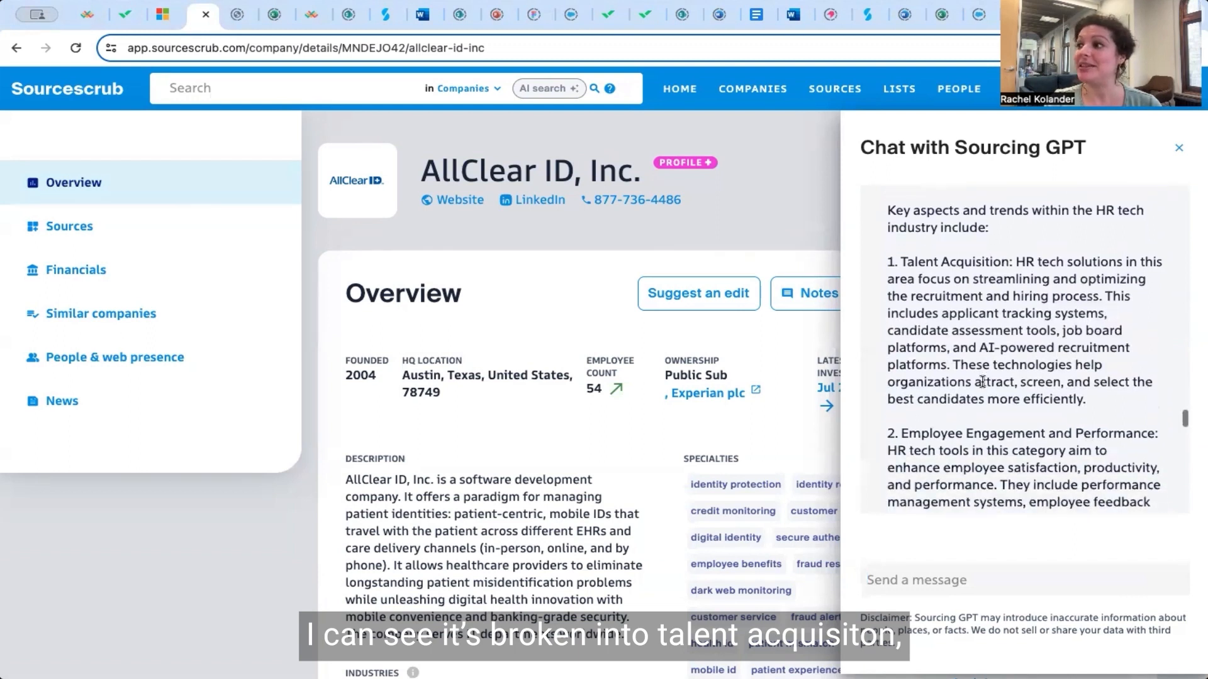
scroll(982, 382, "down", 7)
scroll(984, 385, "down", 1)
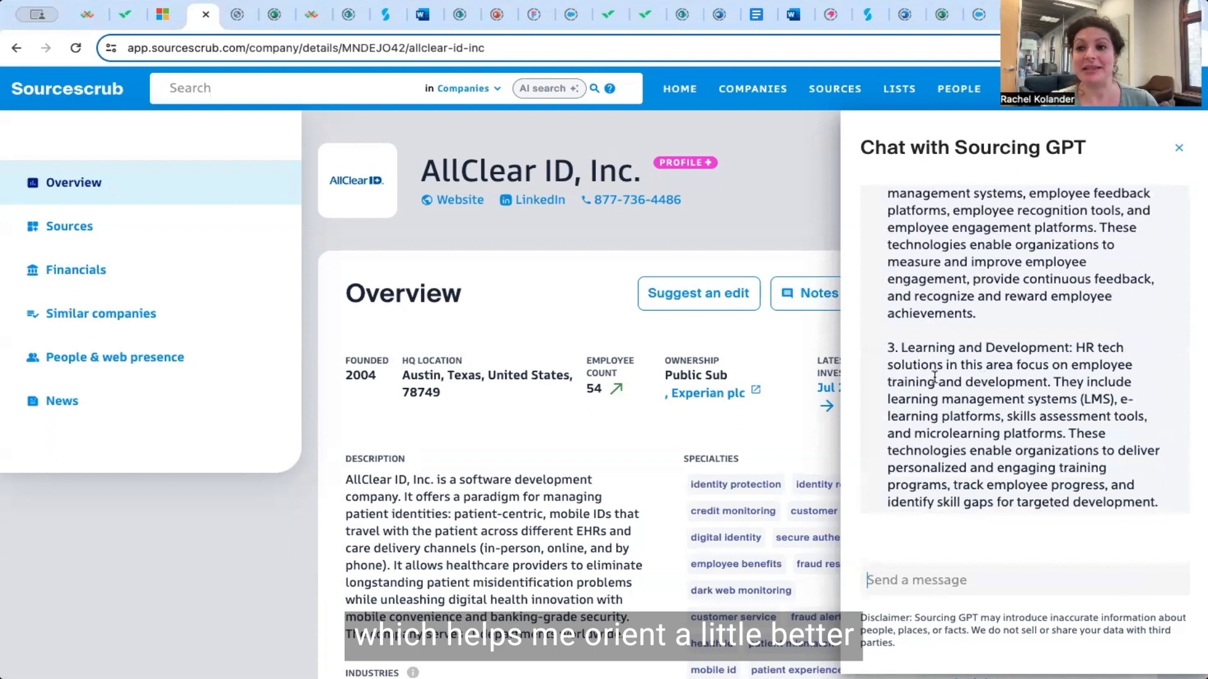
scroll(943, 396, "down", 12)
scroll(956, 416, "down", 15)
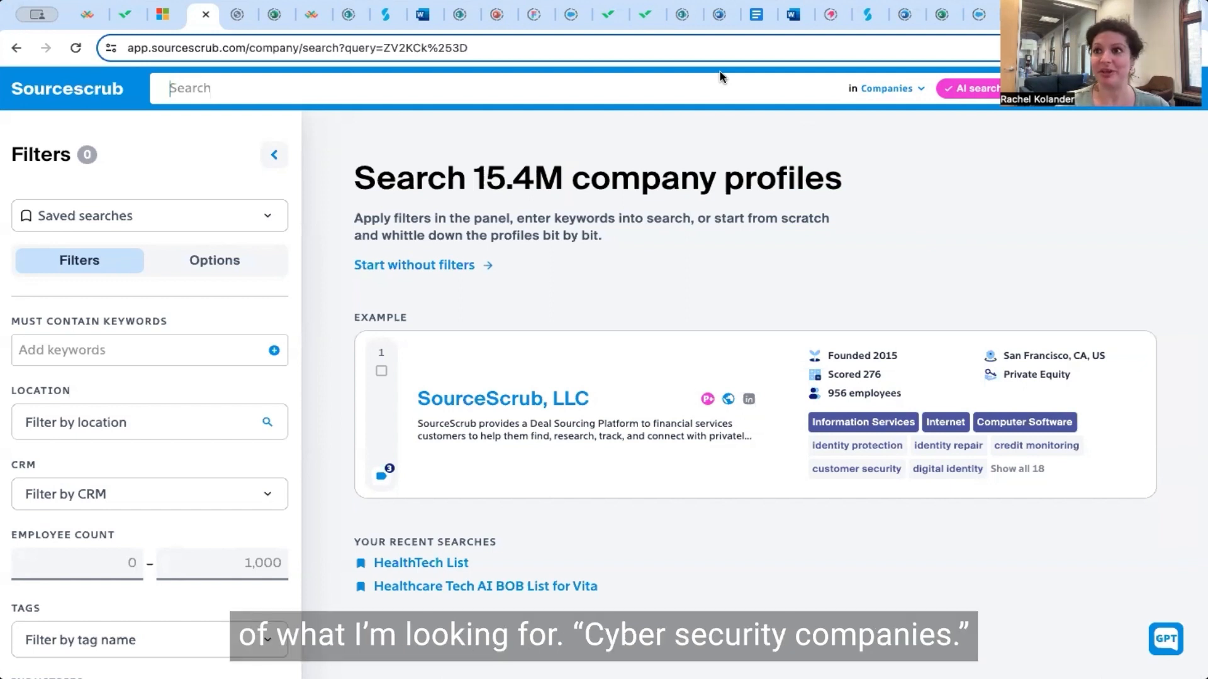
Run an AI search for "cyber security companies" and show the results as a grid
type("cybe")
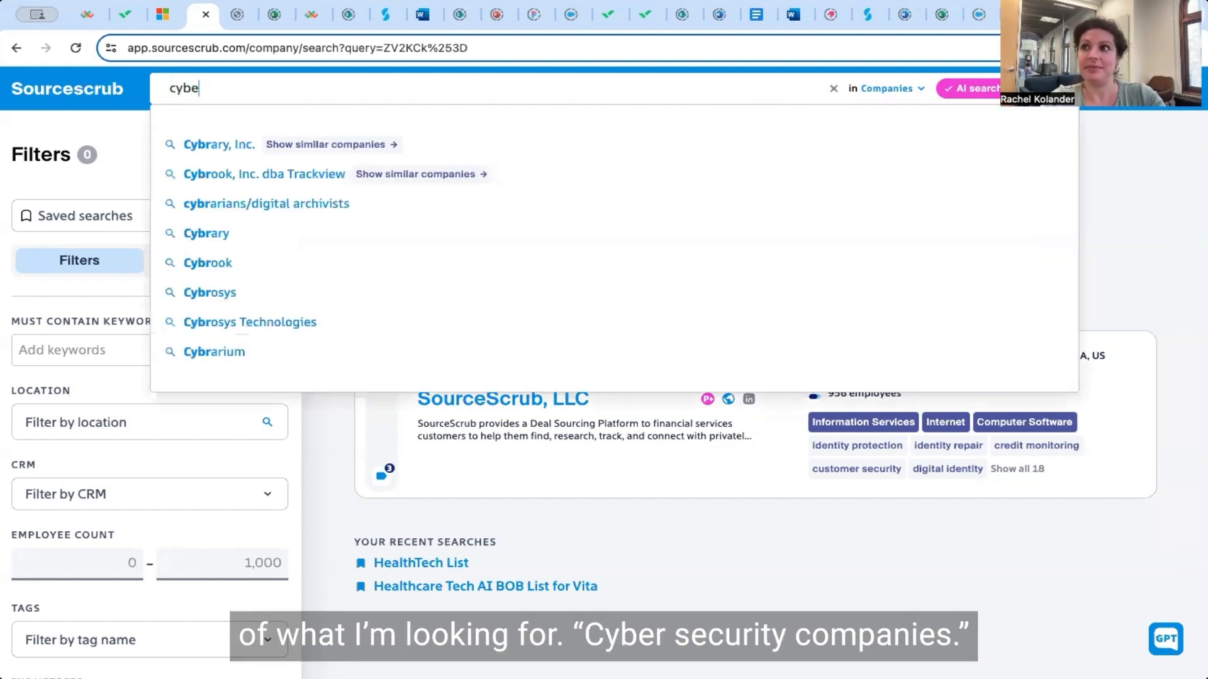
type("r security co")
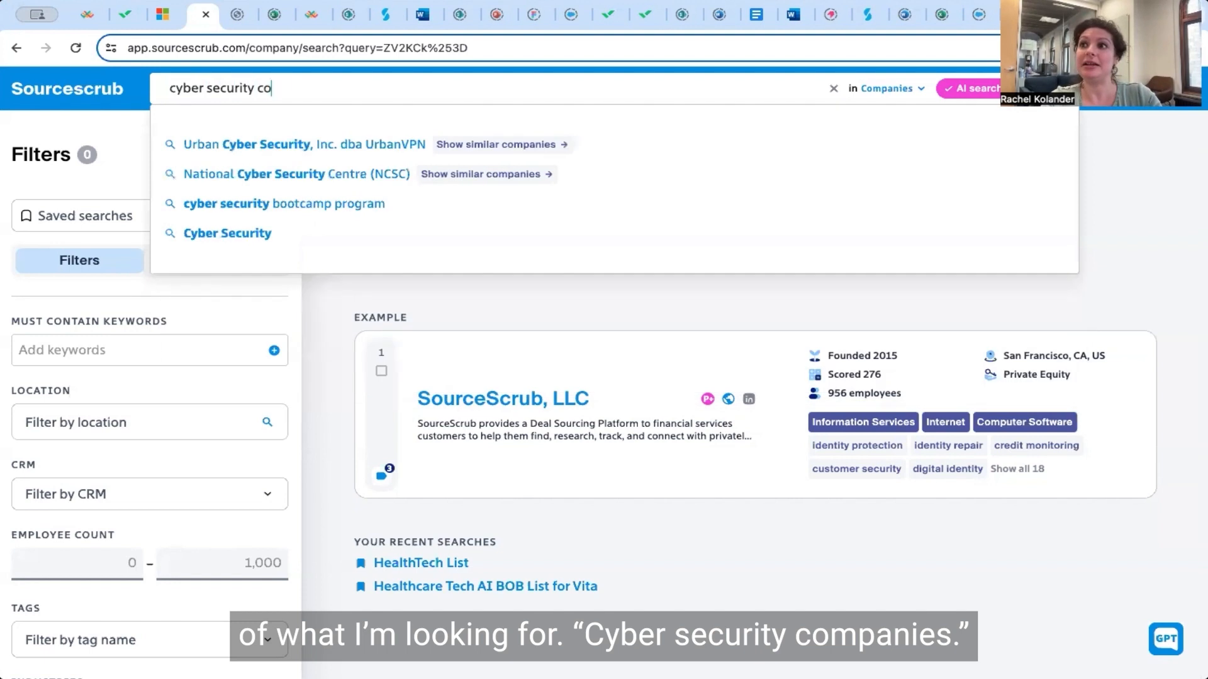
type("mpanies")
key("Return")
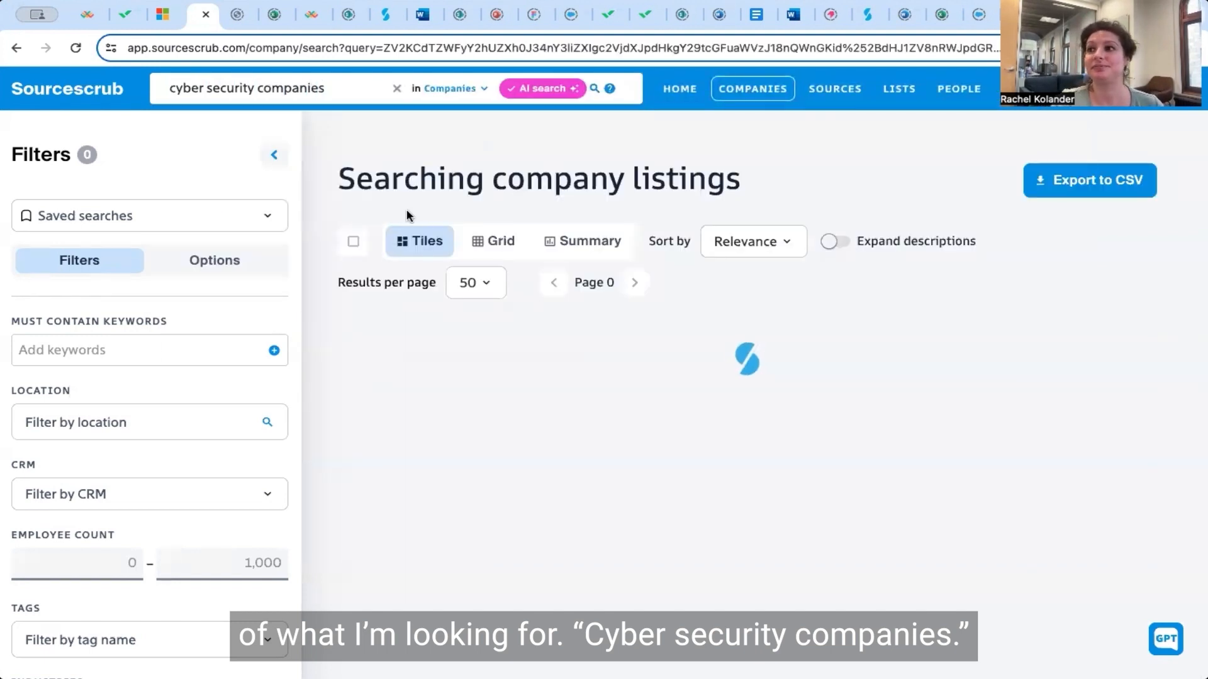
left_click(495, 242)
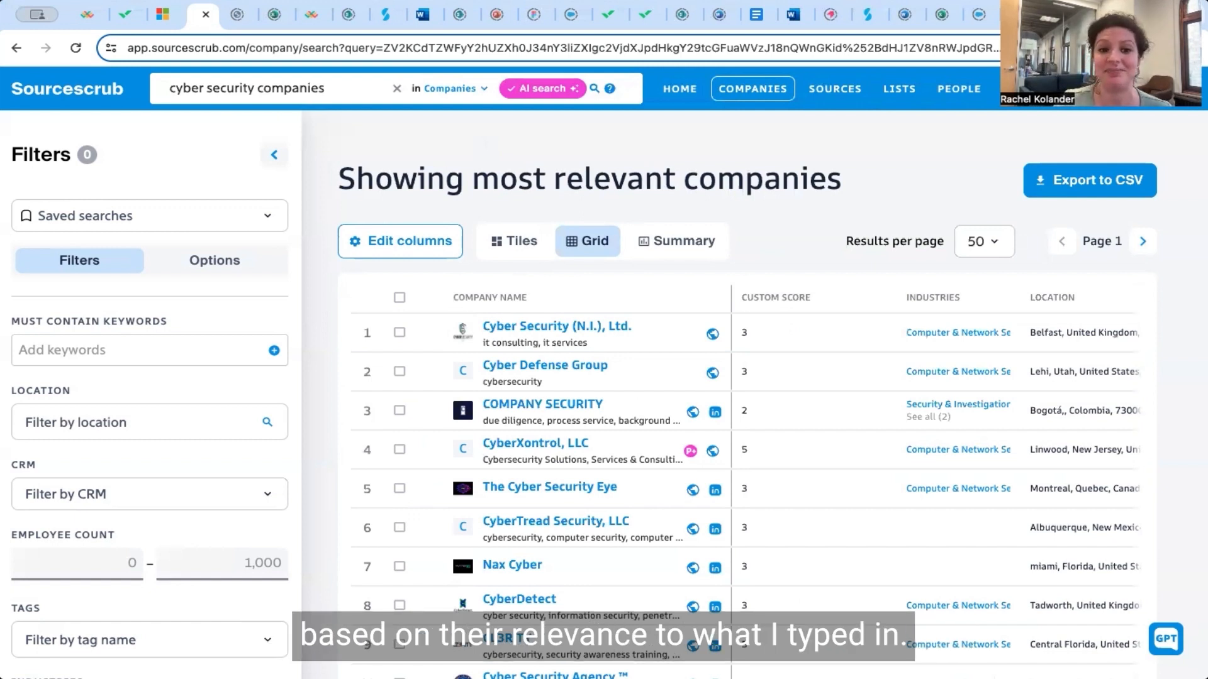
Look over the top cyber security results and select all 50 companies on the page
scroll(542, 404, "down", 1)
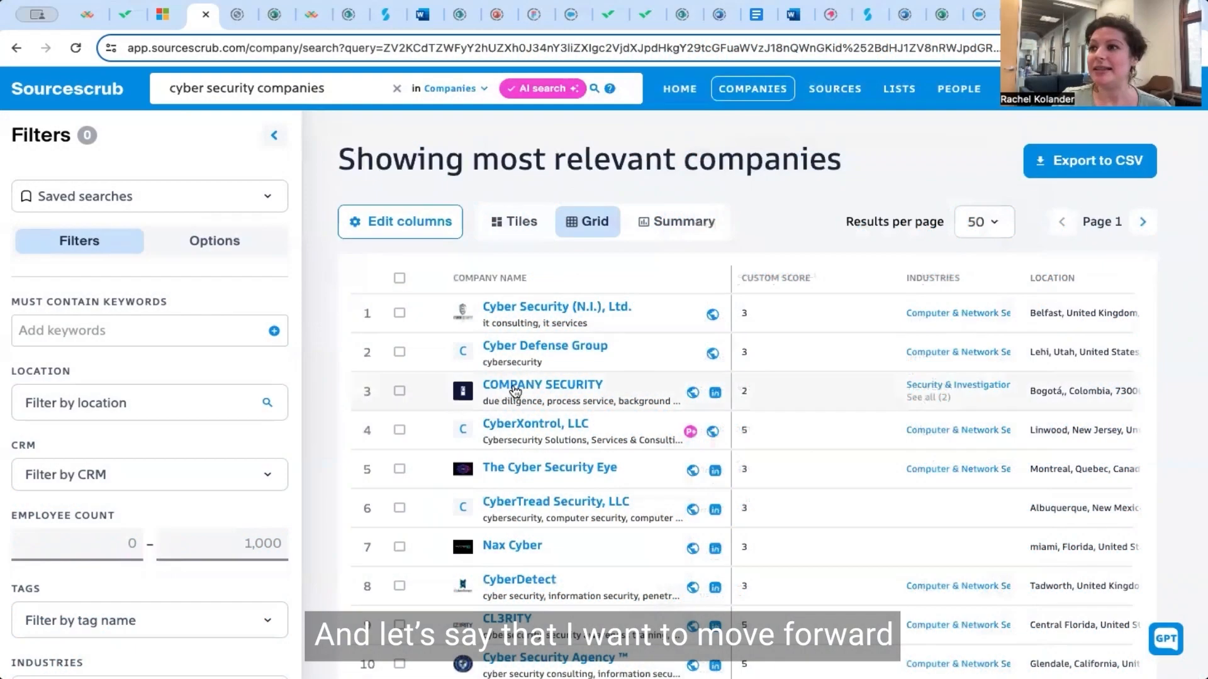
scroll(511, 410, "down", 5)
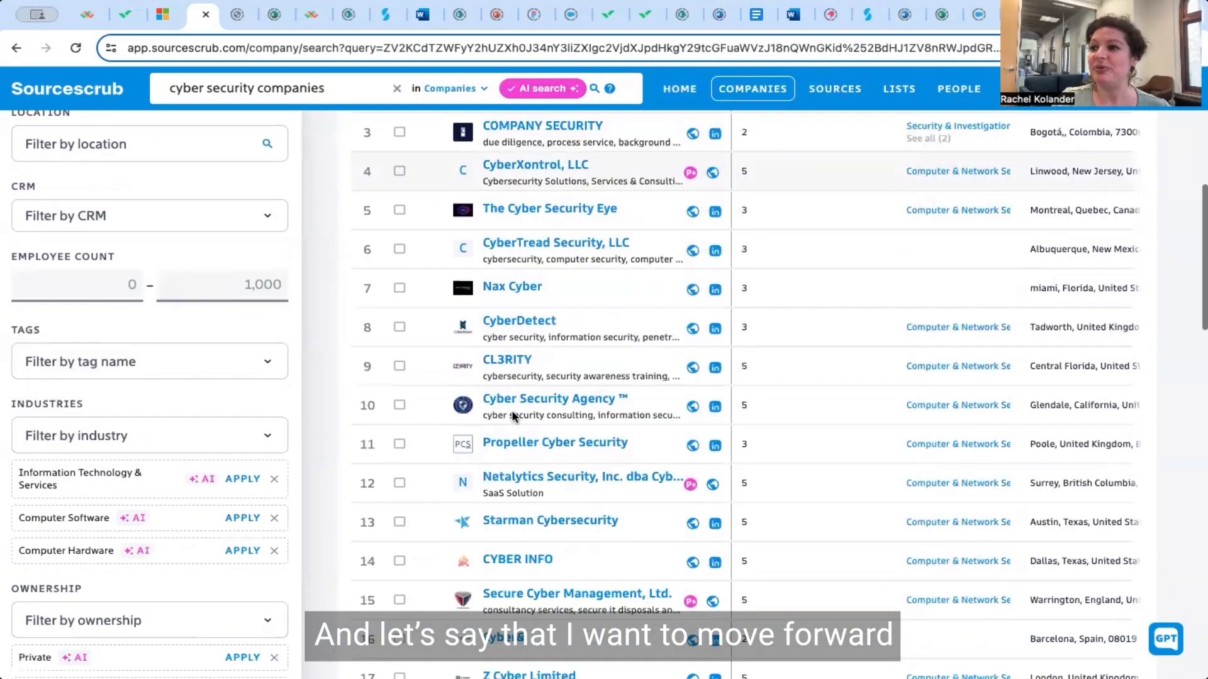
scroll(513, 415, "down", 3)
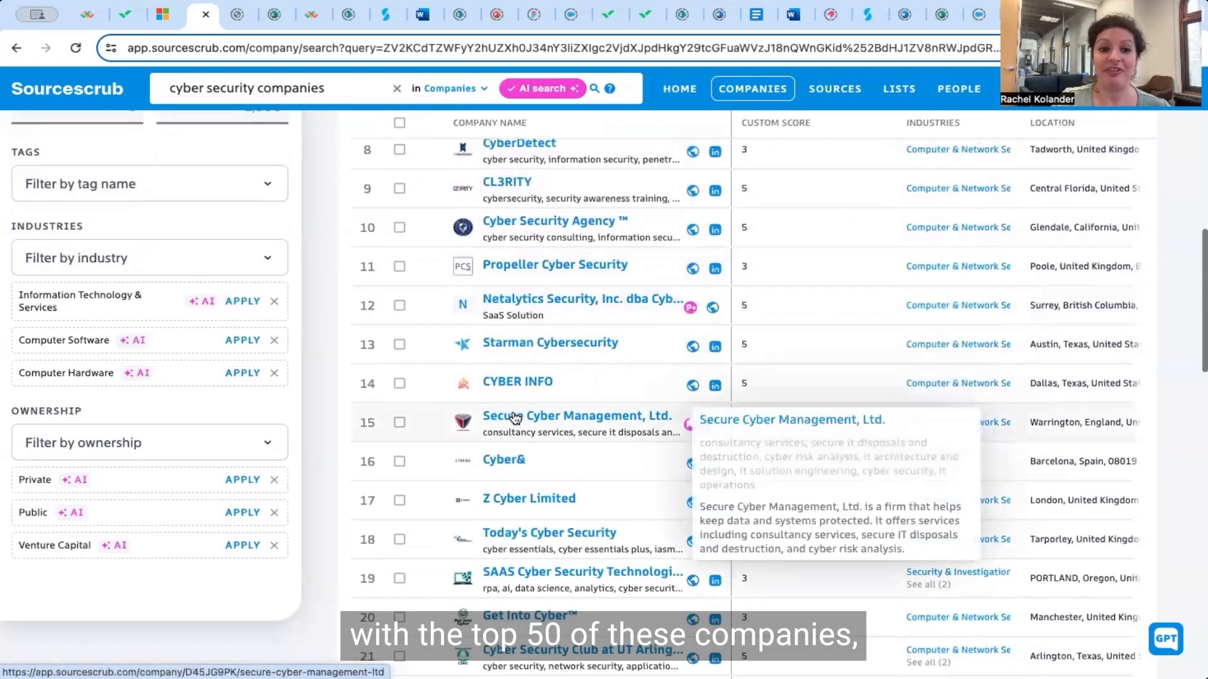
scroll(515, 419, "up", 7)
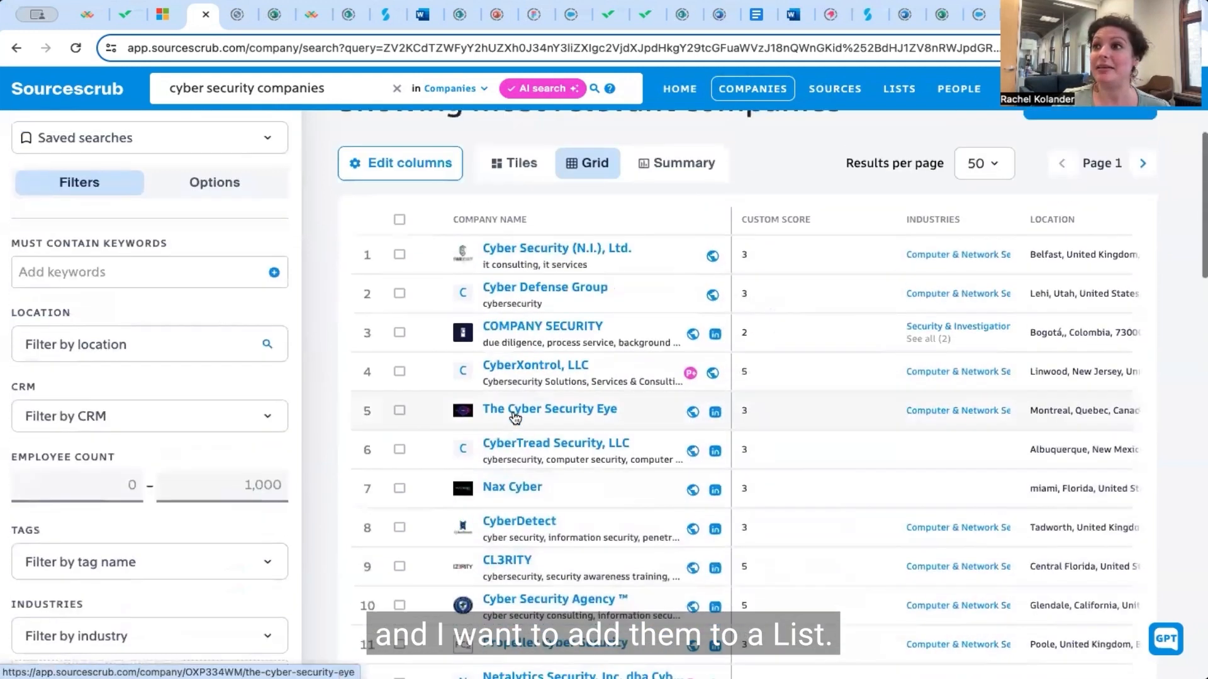
scroll(415, 295, "up", 1)
left_click(398, 284)
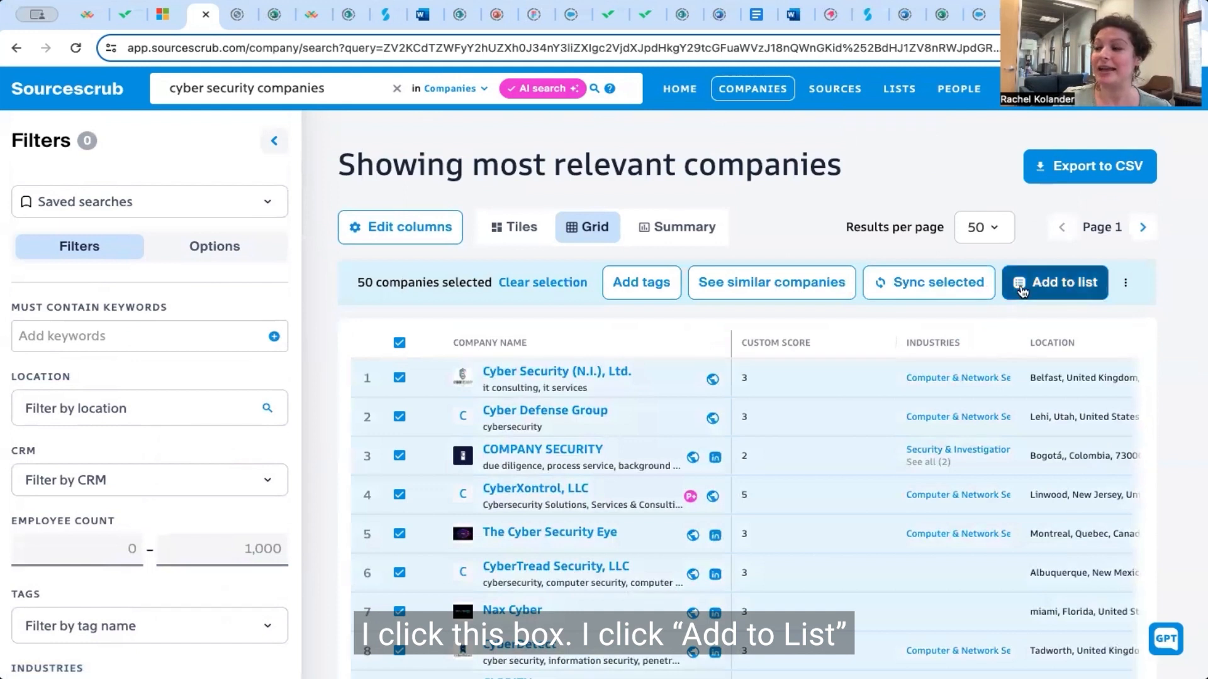
Start adding the selected companies to a new list titled "Cyber Security List March 2024"
left_click(1021, 288)
left_click(998, 202)
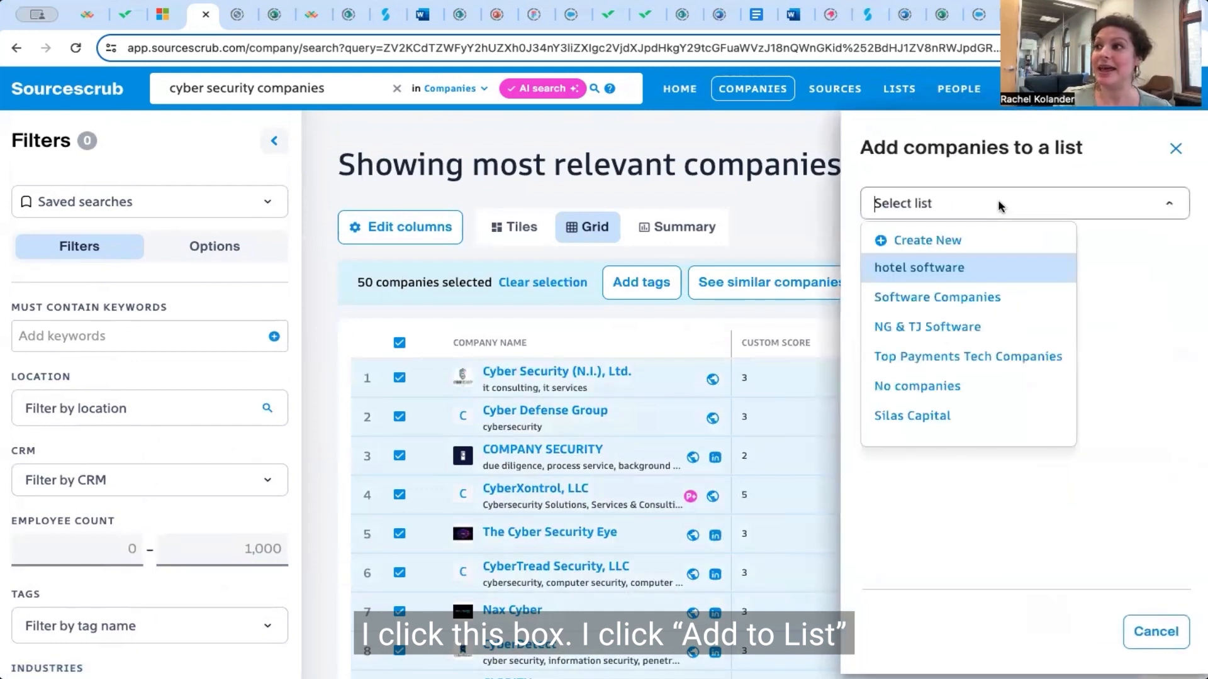
left_click(974, 242)
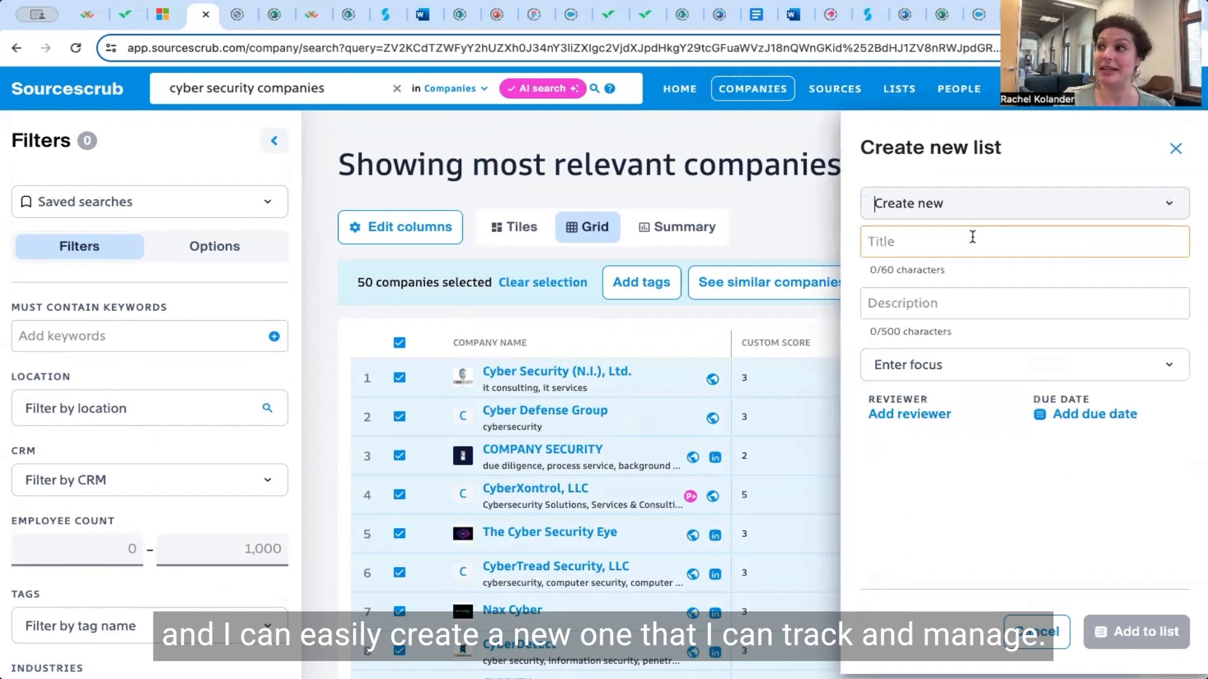
type("Cyb")
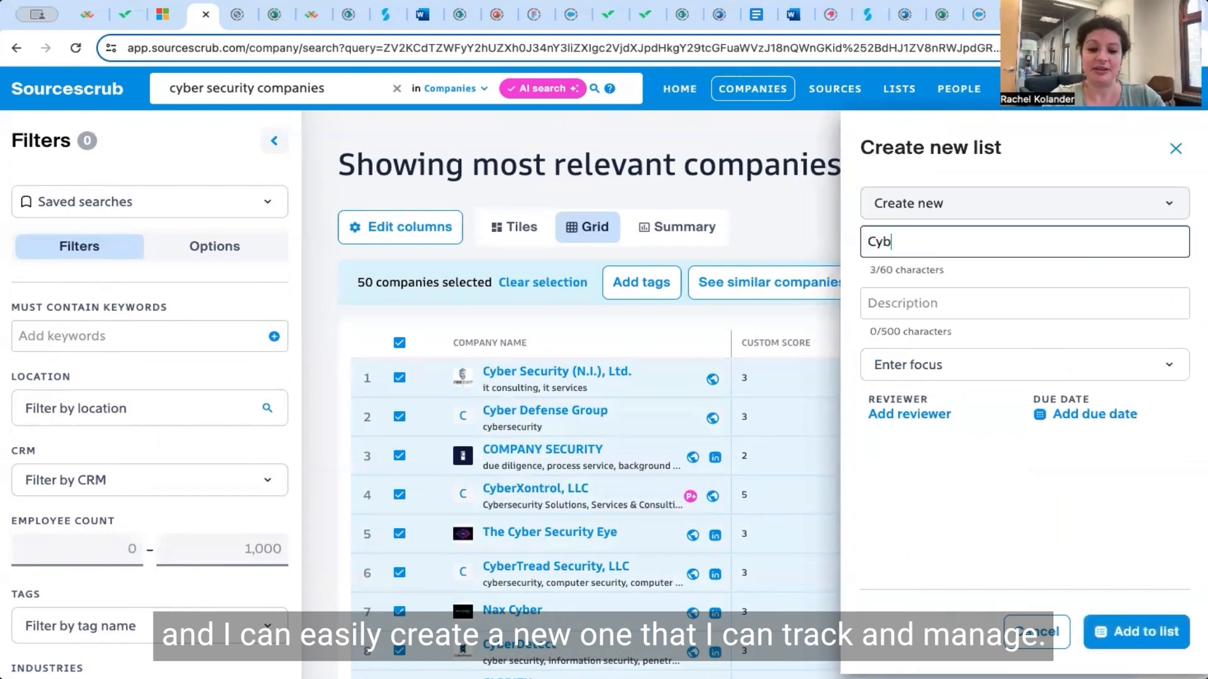
type("er Security L")
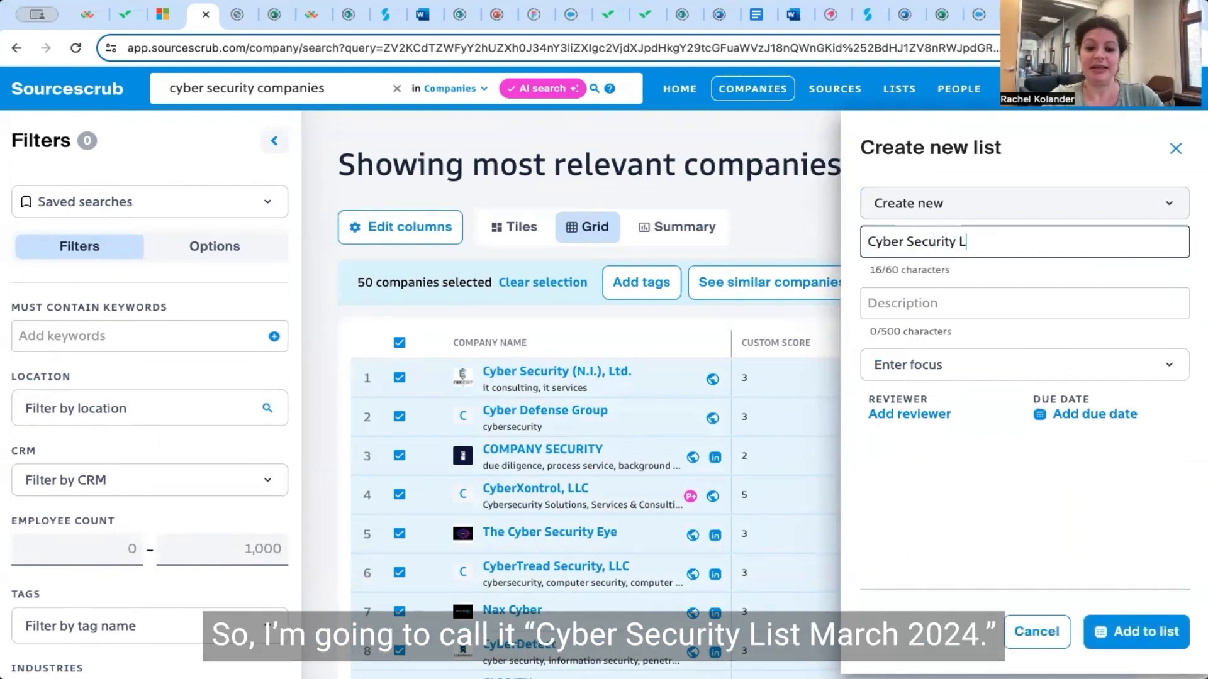
type("ist March 2024")
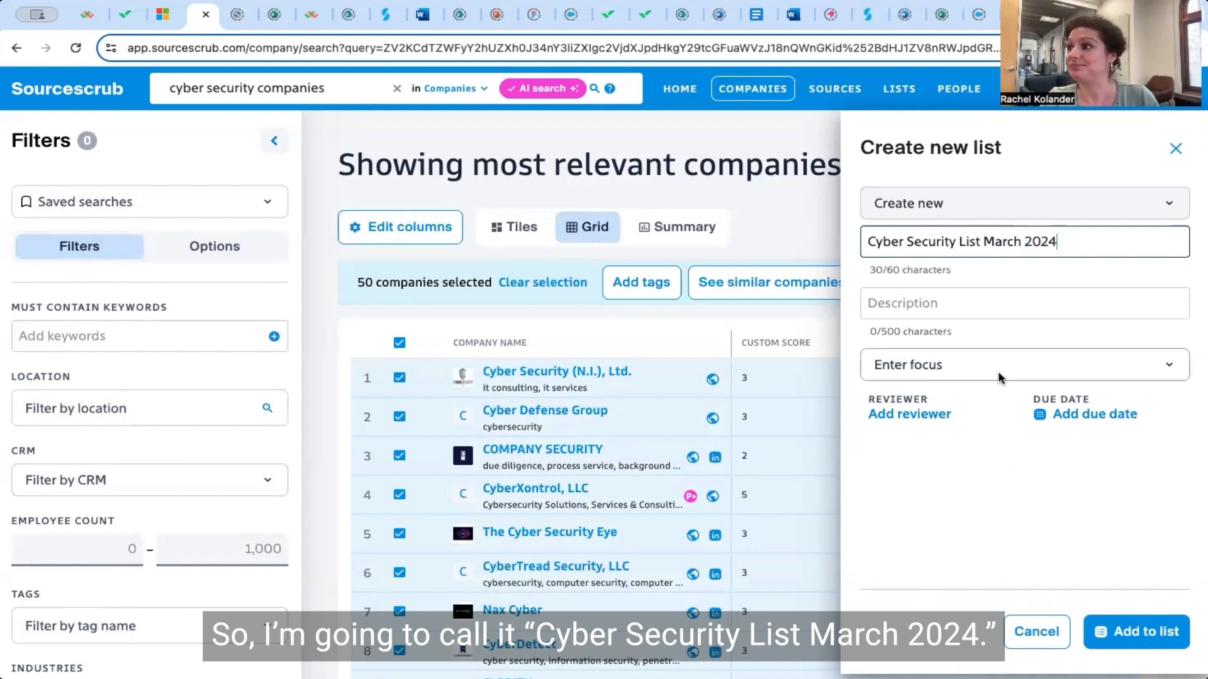
Give the new list the description "list of top cyber security companies"
left_click(971, 303)
type("list ")
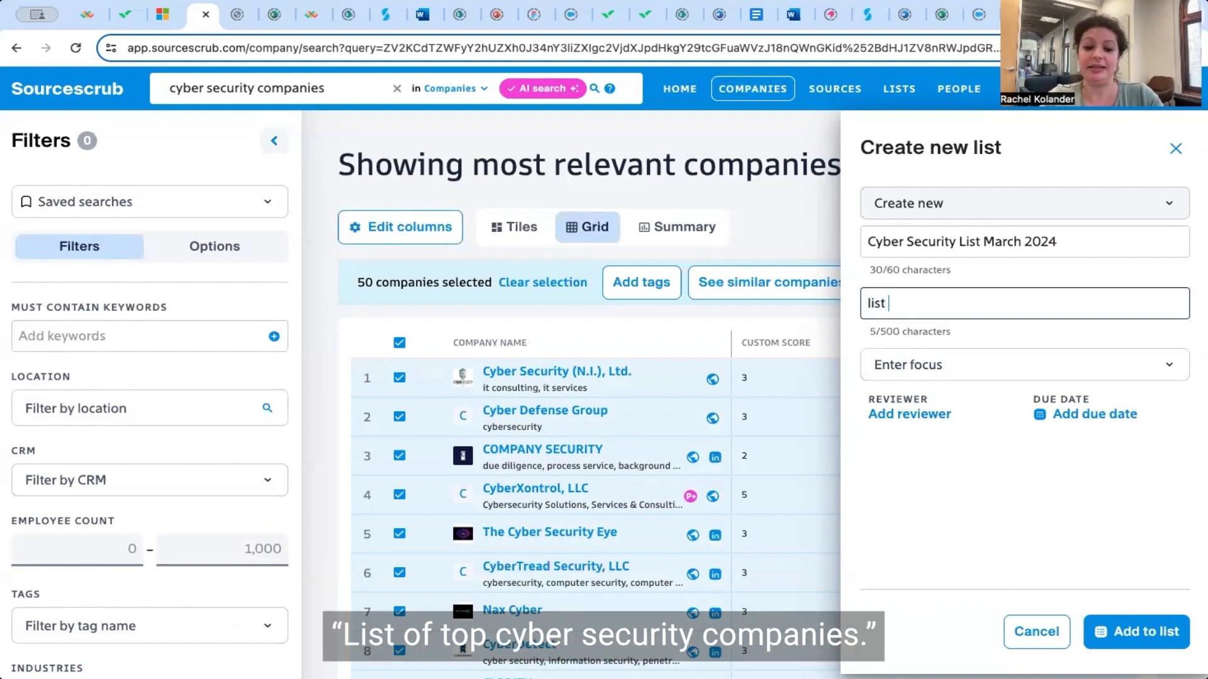
type("of top cyber ")
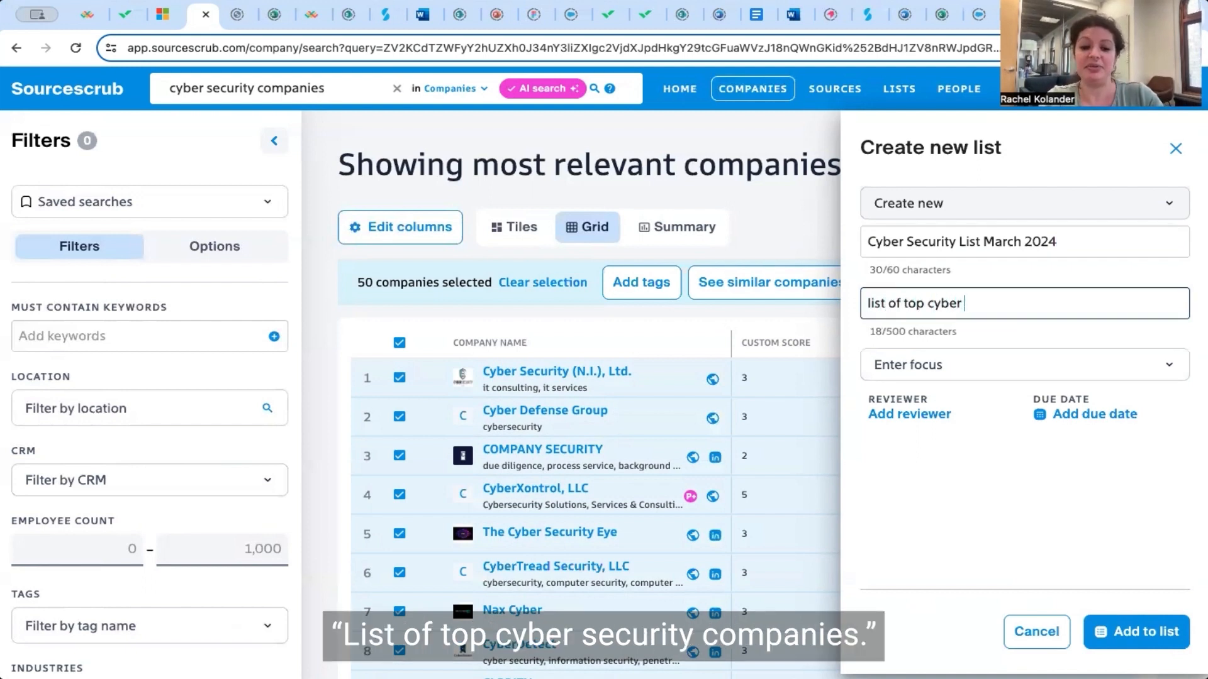
type("security compan")
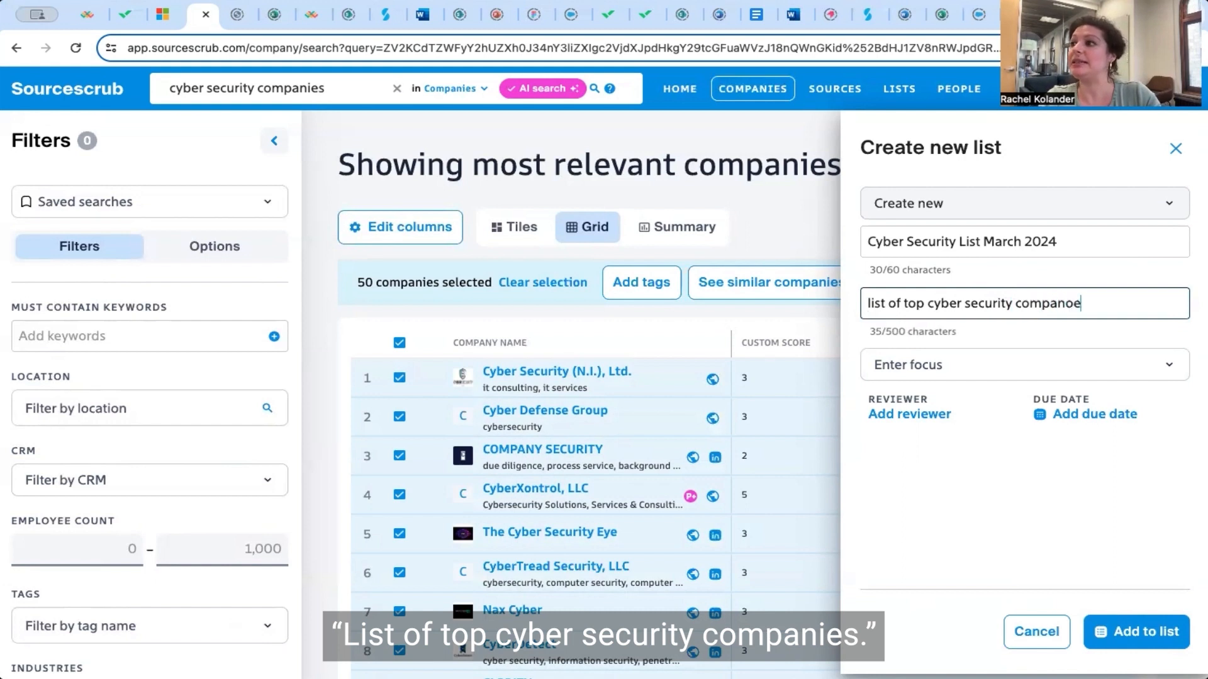
type("ies")
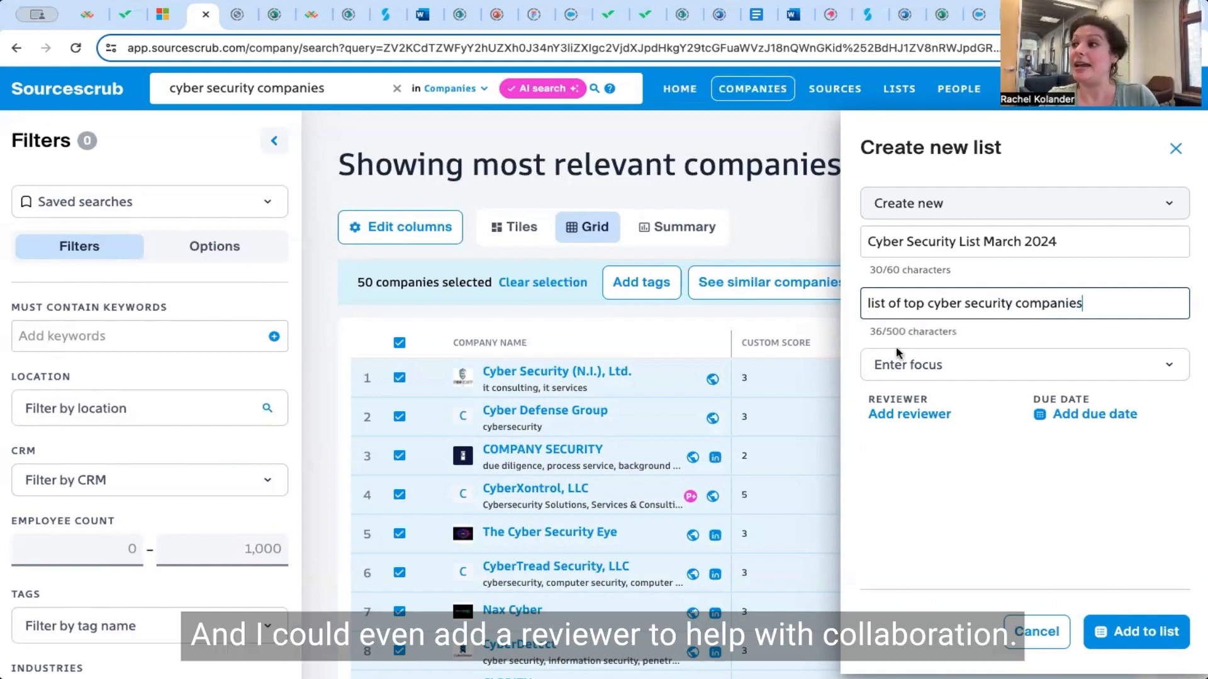
Assign a colleague as the list's reviewer with due date Mar 26, 2024, and add the companies to the list
left_click(889, 415)
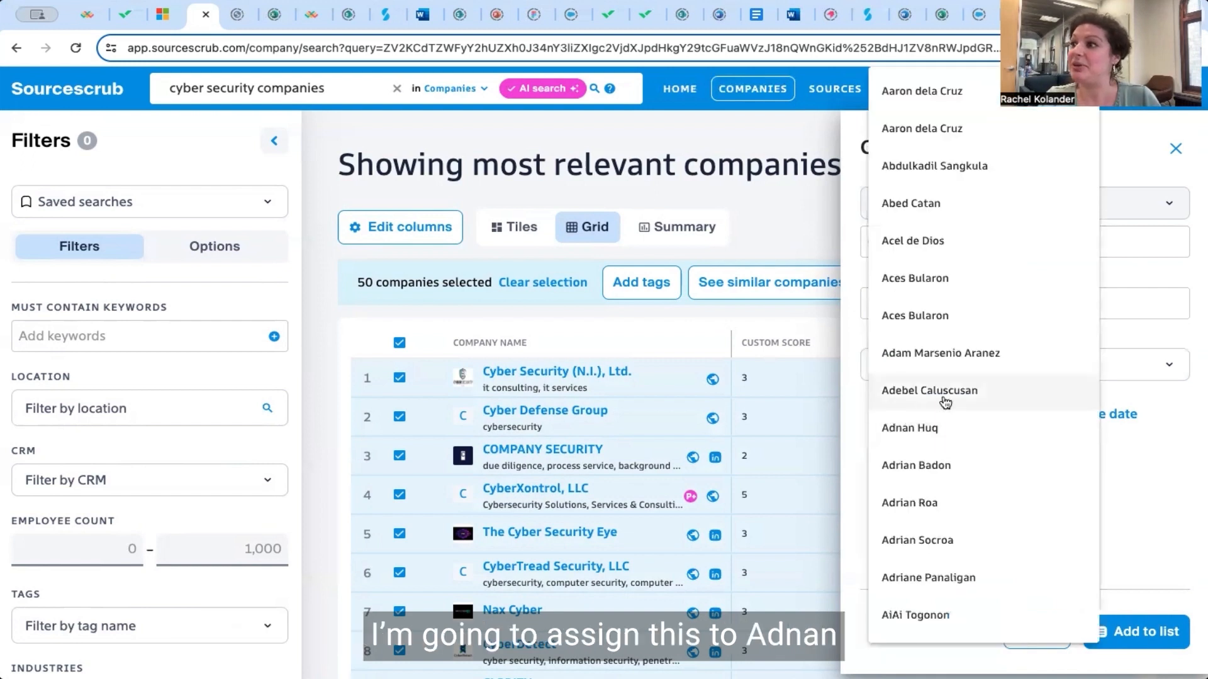
left_click(934, 429)
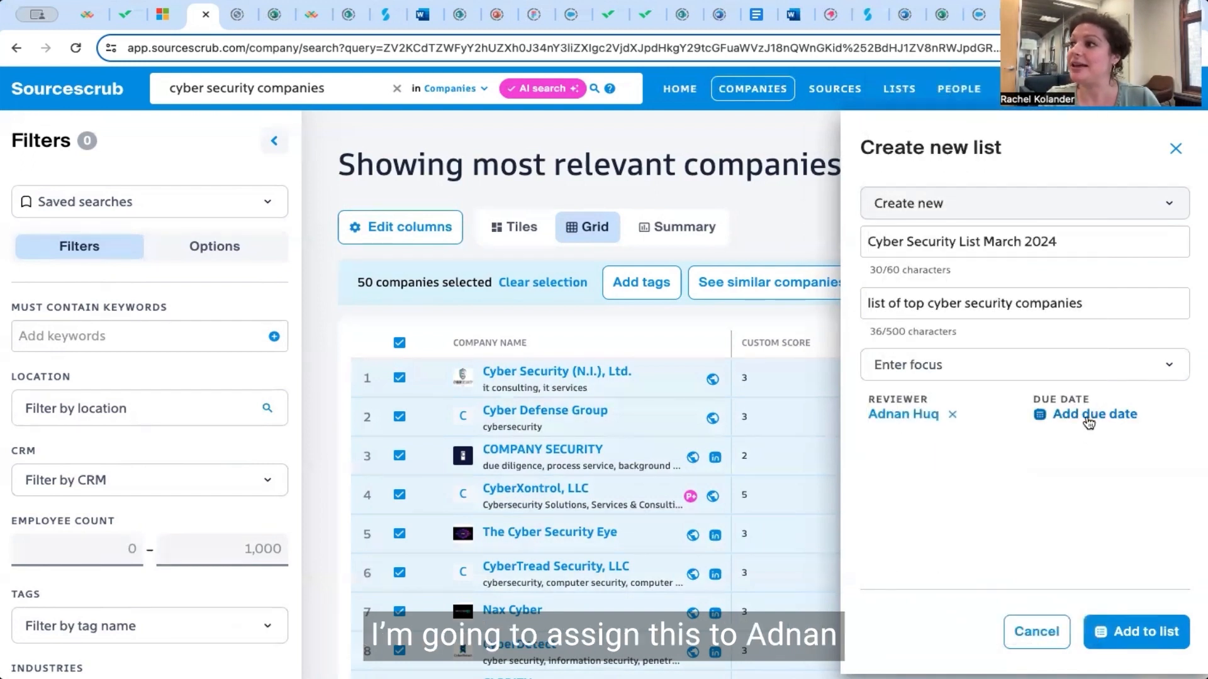
left_click(1090, 418)
left_click(1026, 368)
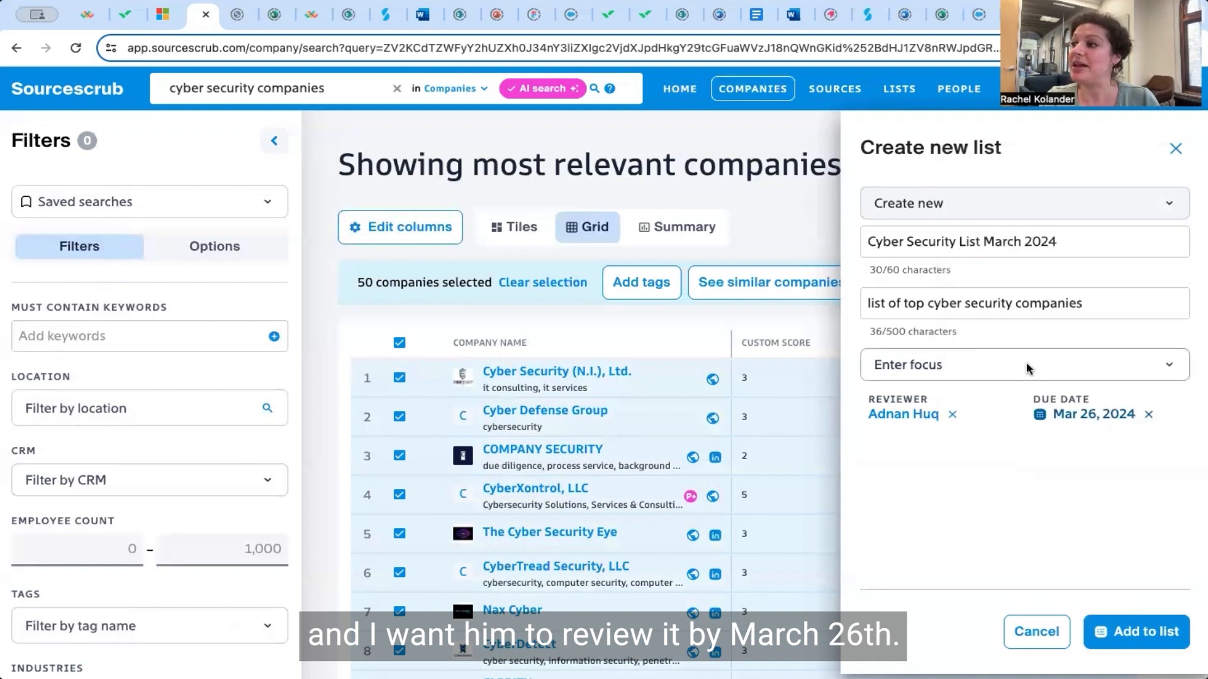
left_click(1125, 631)
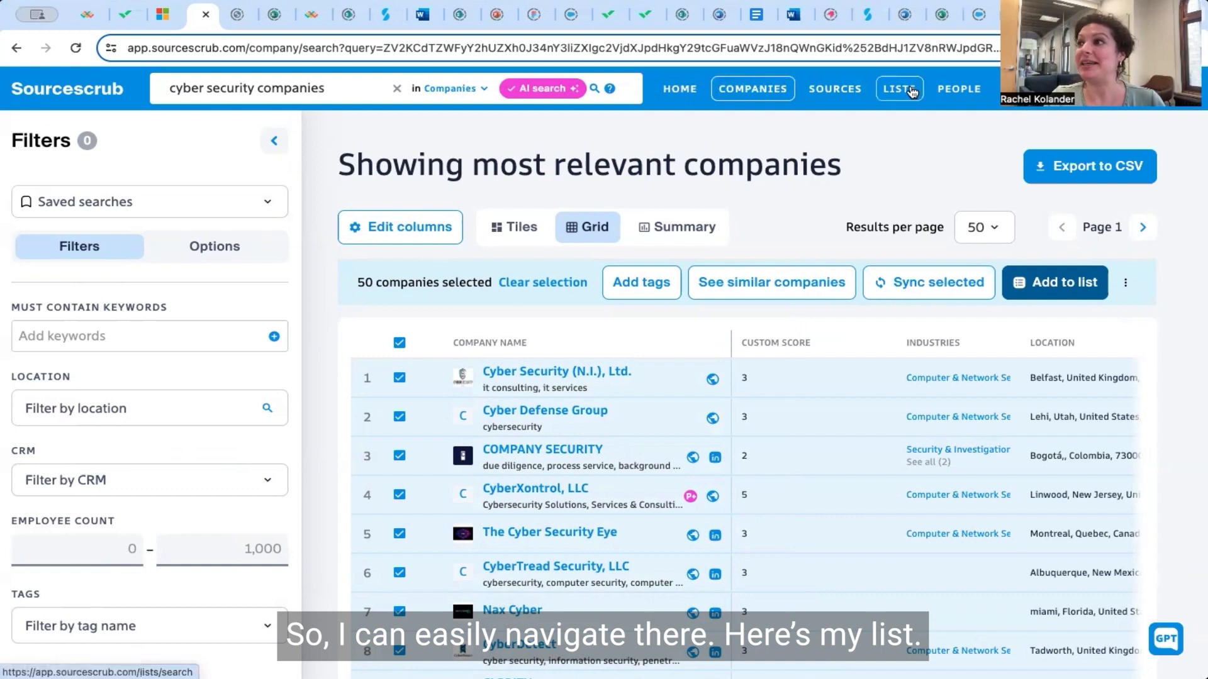
Open Cyber Security List March 2024 from the saved lists and show its companies as a grid
left_click(901, 89)
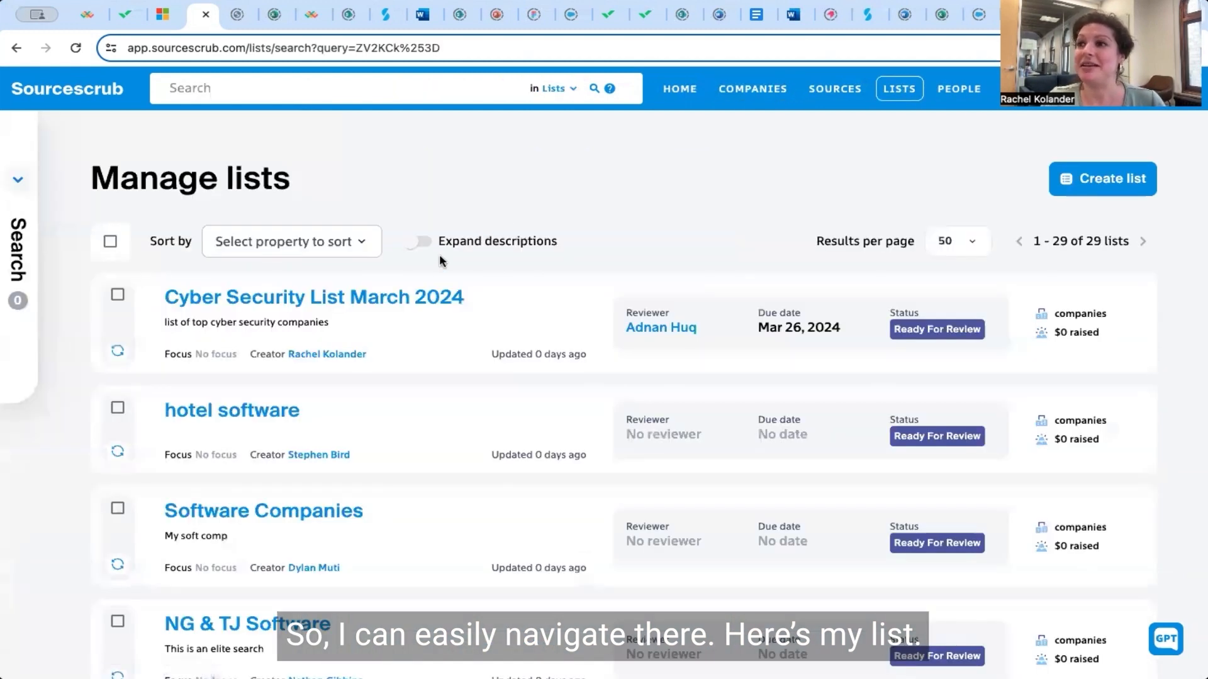
left_click(407, 296)
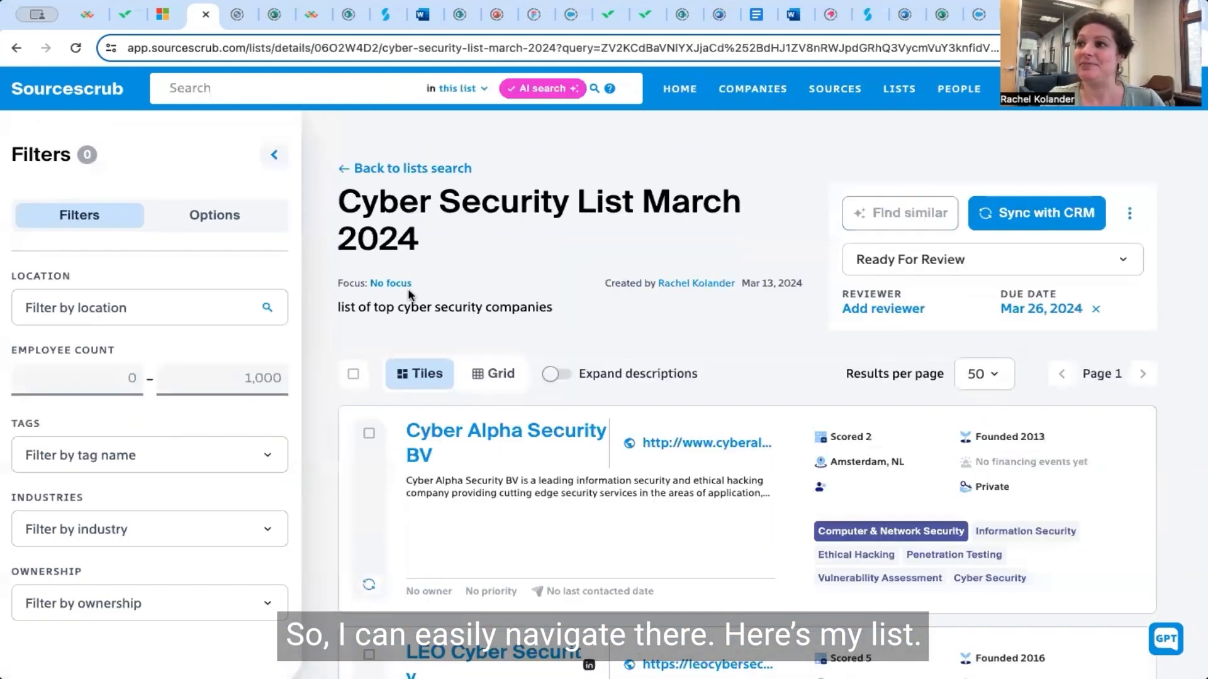
left_click(497, 373)
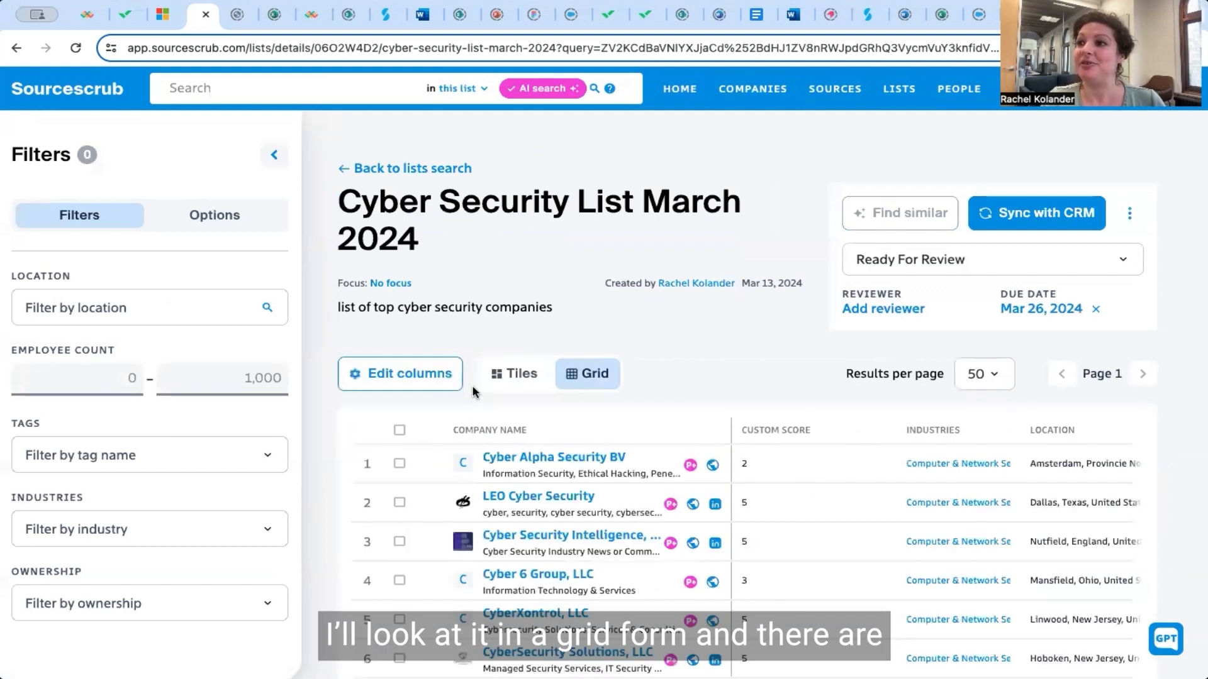
Select the list's first three companies, create a tag combining the reviewer's first name with "Top Cyber Security Firms", and close the tag dialog
left_click(399, 465)
left_click(400, 562)
left_click(399, 601)
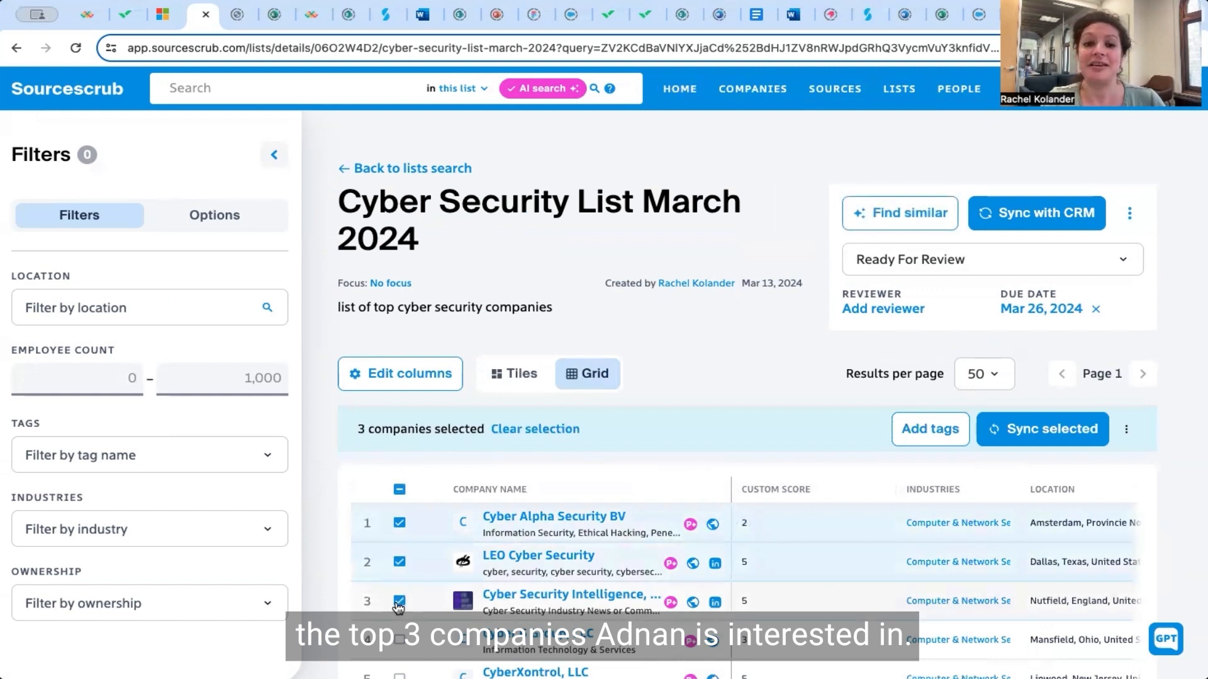
left_click(932, 433)
left_click(603, 374)
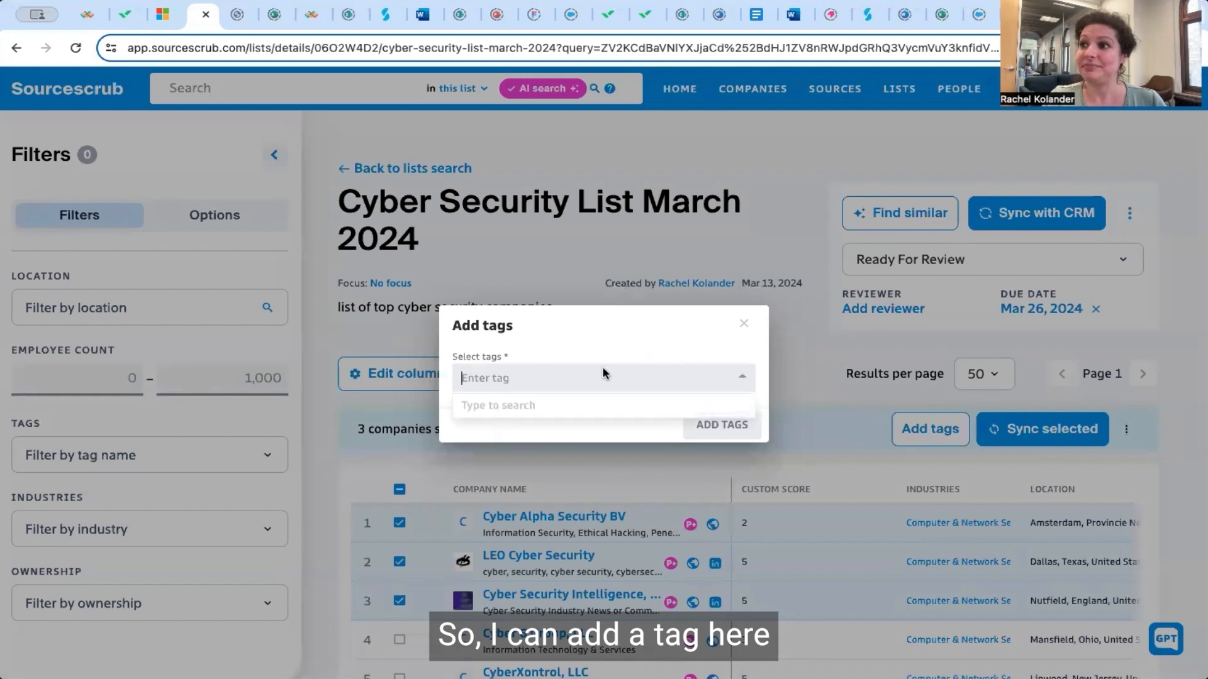
type("Adnan's Top Cyber Security Firms")
key("BackSpace")
key("BackSpace")
type("ms")
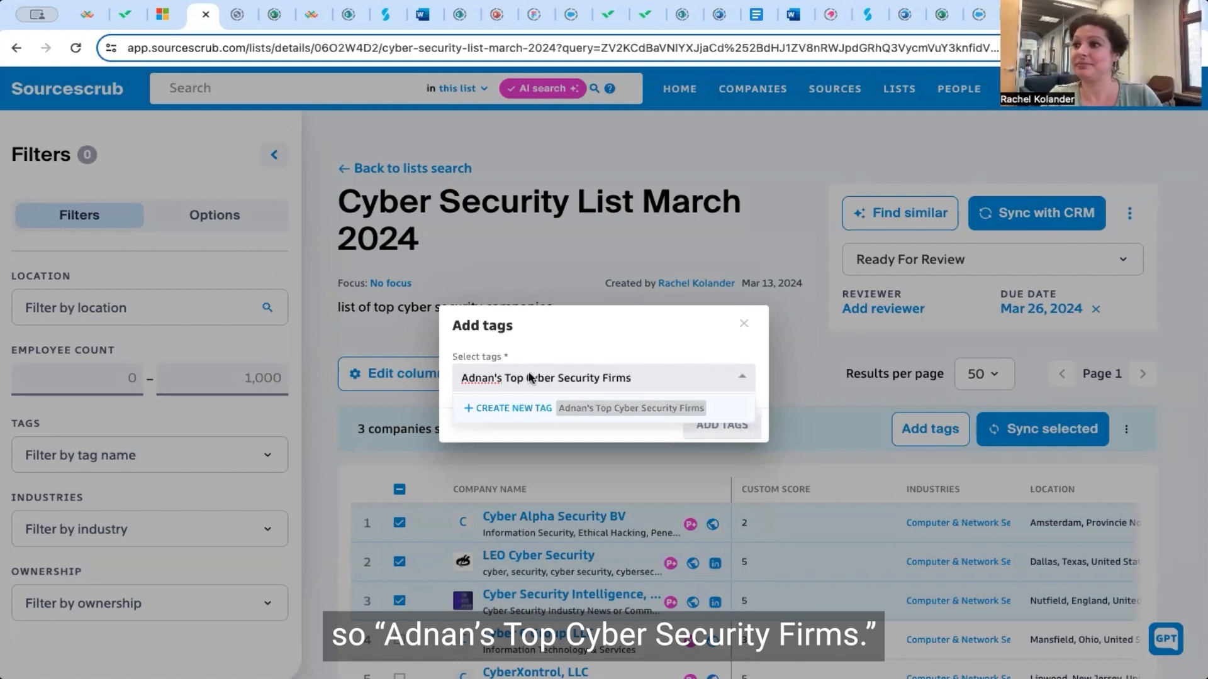
left_click(517, 407)
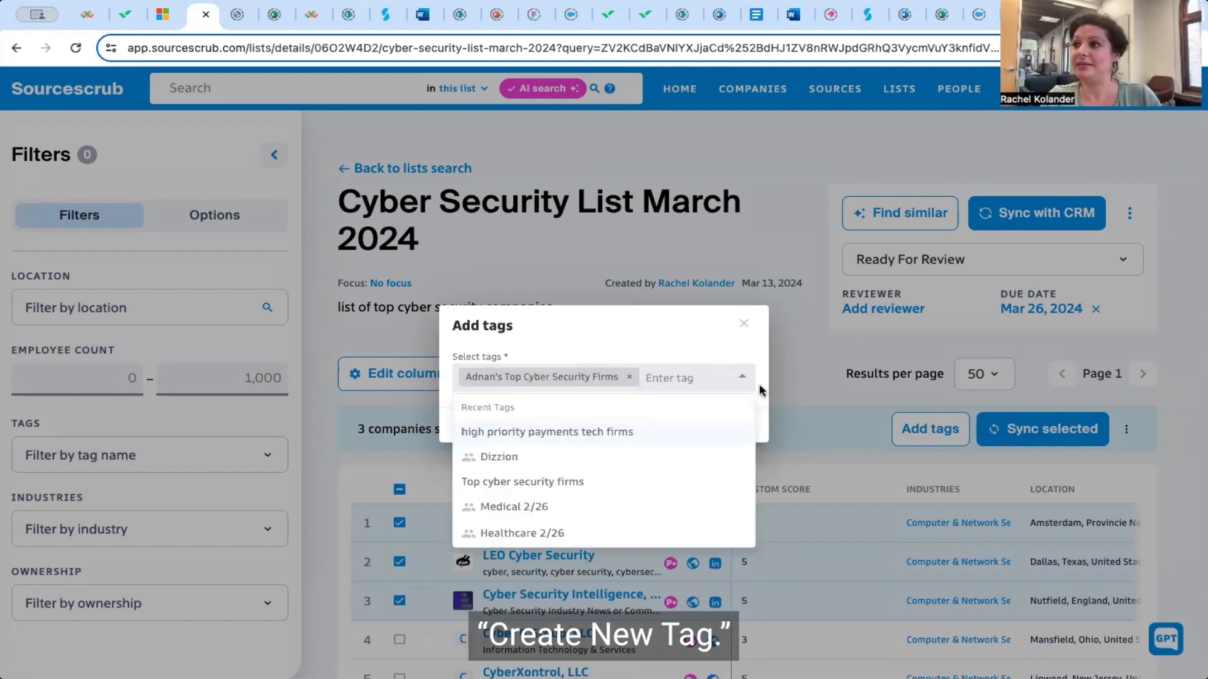
left_click(743, 328)
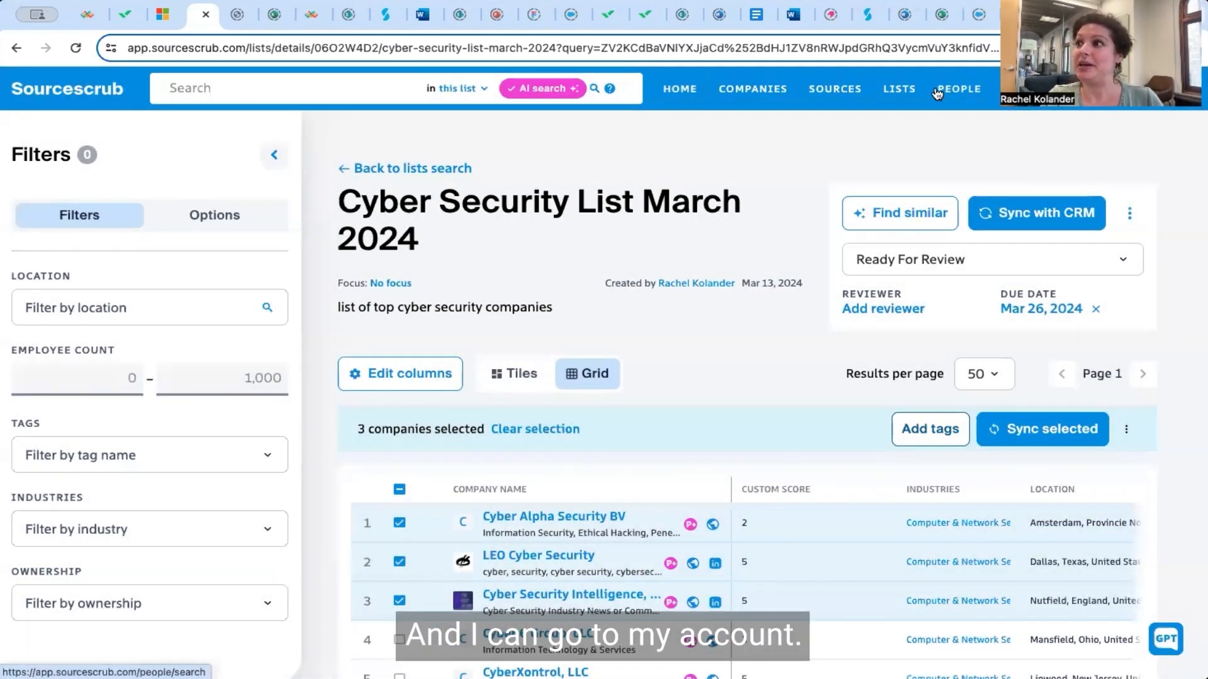
Find the new tag in My Tags & Subscriptions by the reviewer's first name, view its companies and return to the tag
left_click(1170, 88)
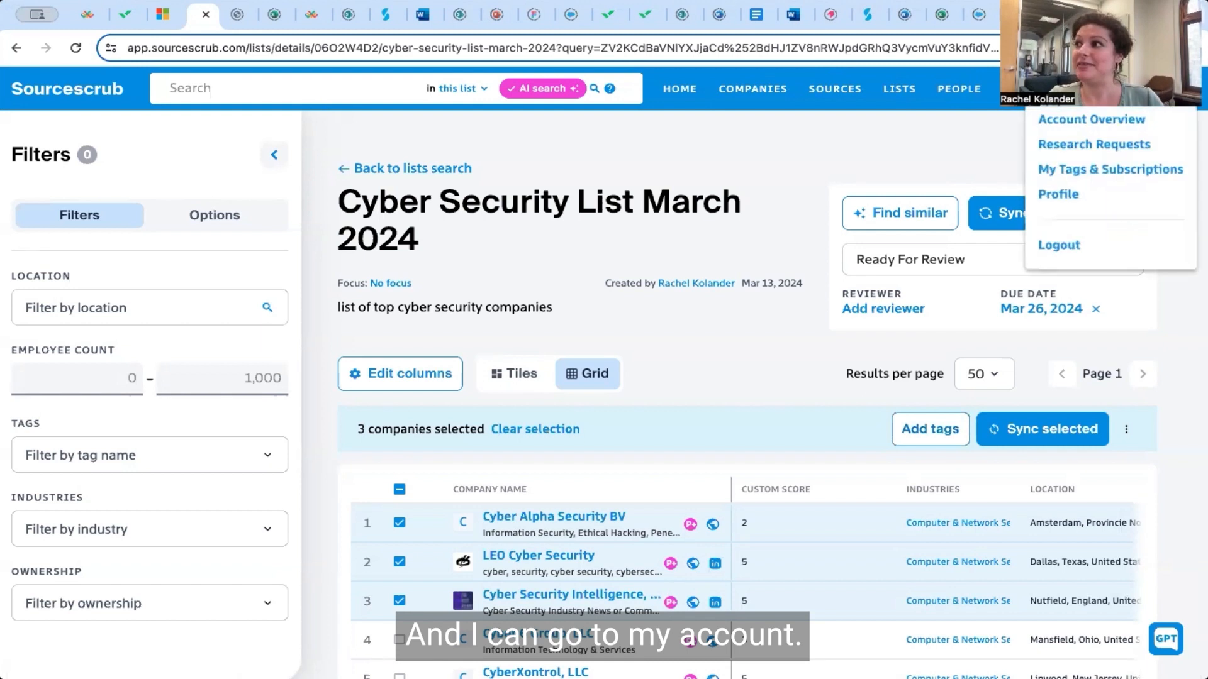
left_click(1103, 167)
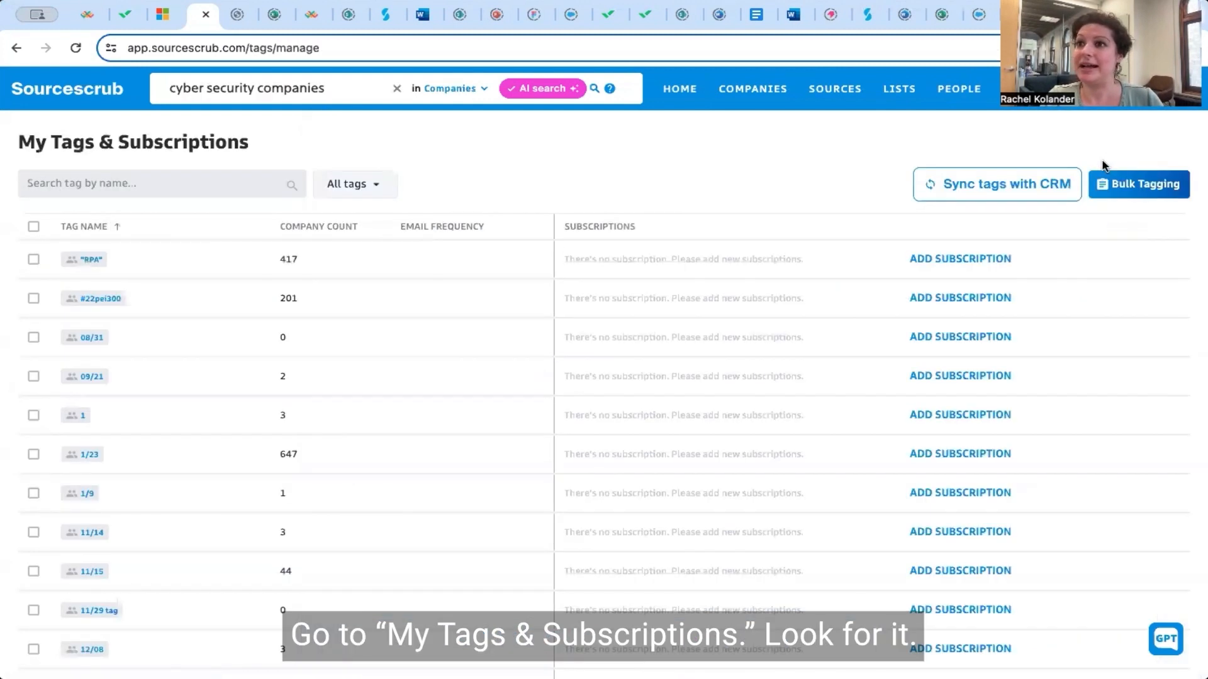
left_click(188, 178)
type("adnan")
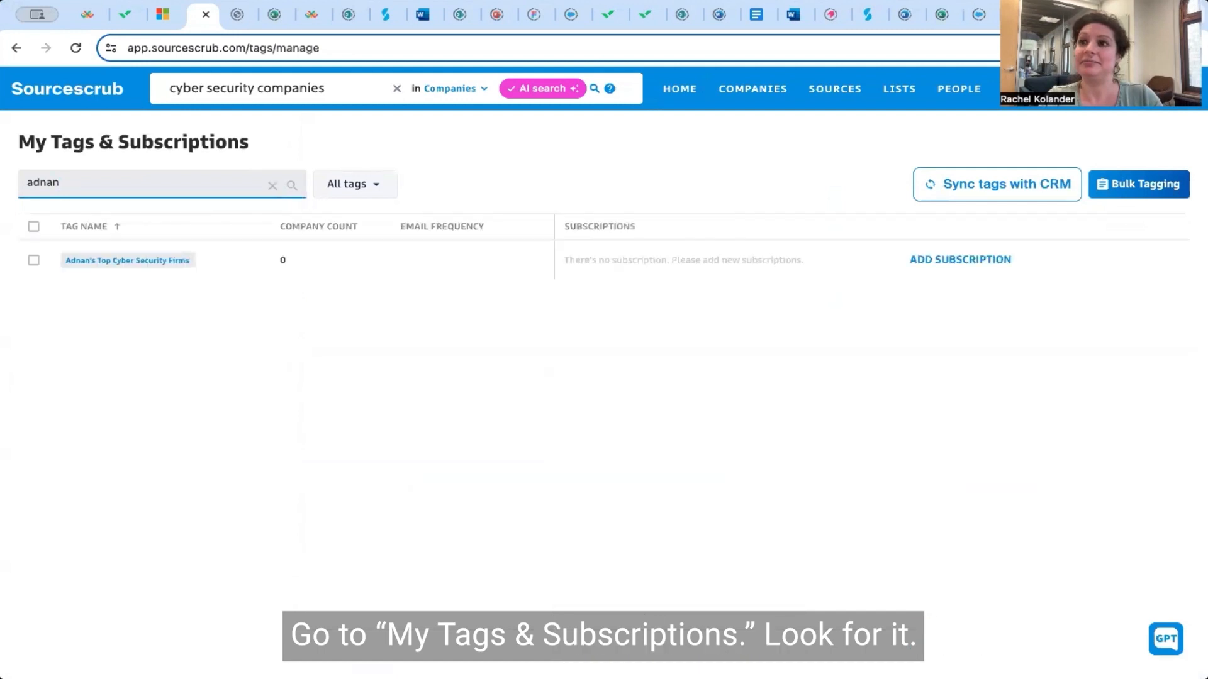
left_click(174, 263)
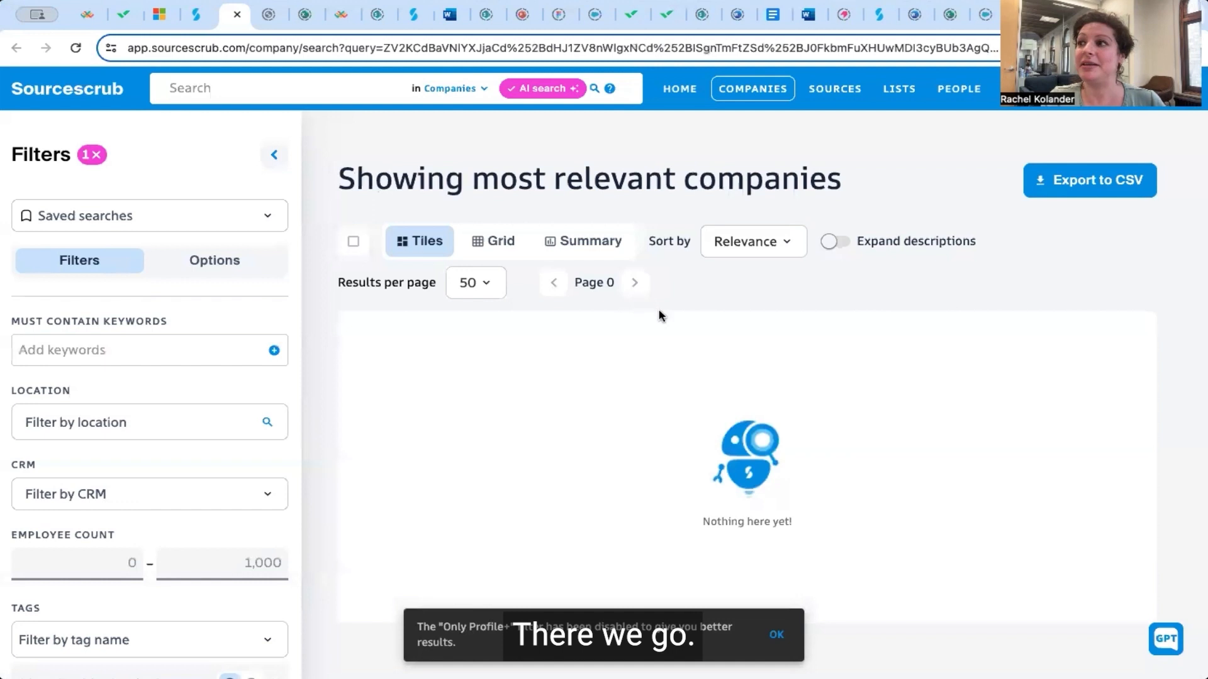
left_click(201, 14)
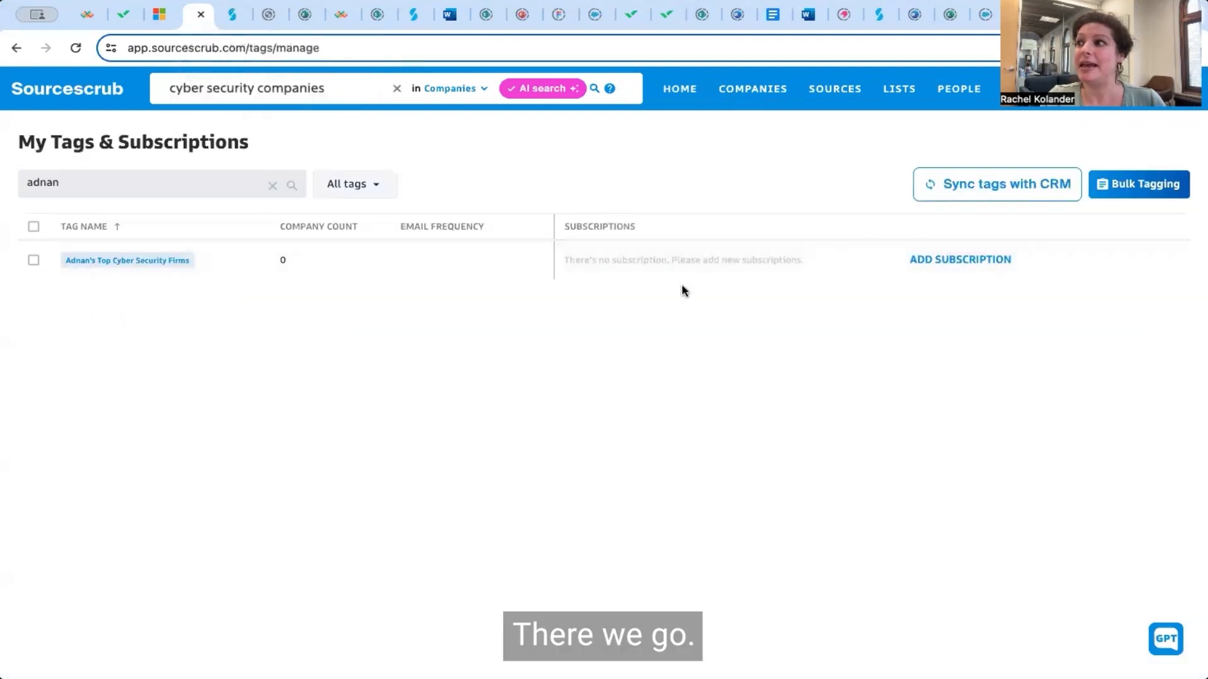
Subscribe the tag to Mergers/Acquisitions, Fundraises and Company Restructures news plus all company updates, and save
left_click(940, 264)
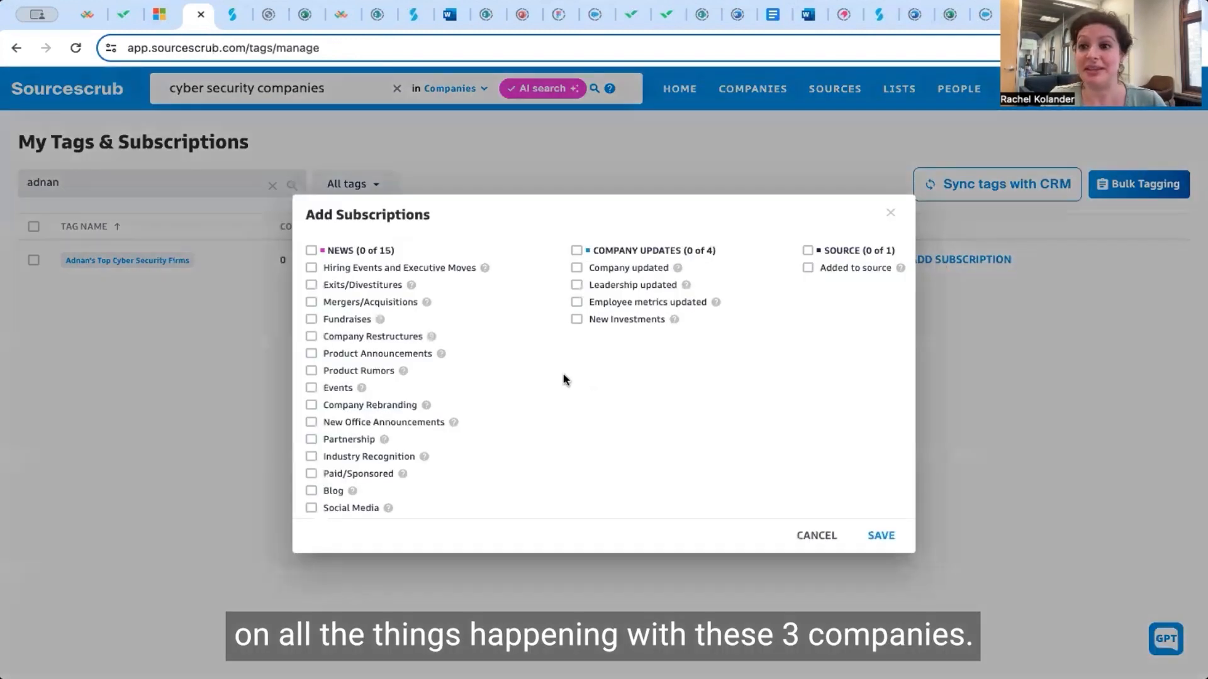
left_click(312, 304)
left_click(311, 320)
left_click(312, 337)
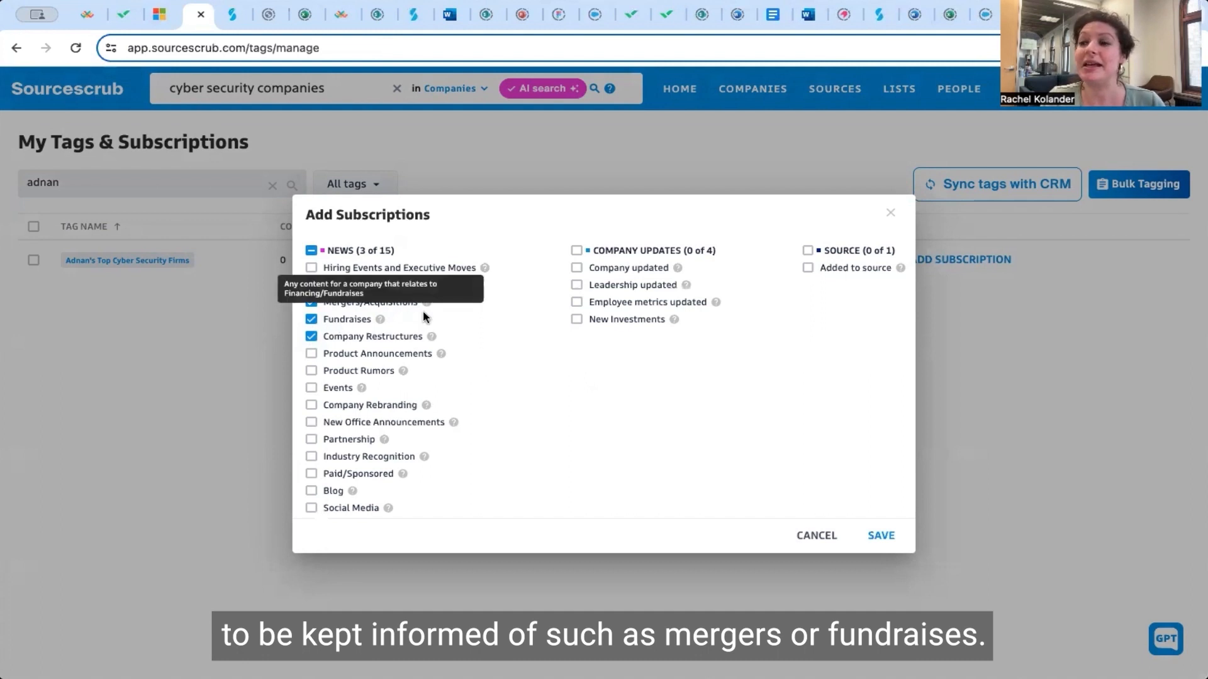
left_click(576, 251)
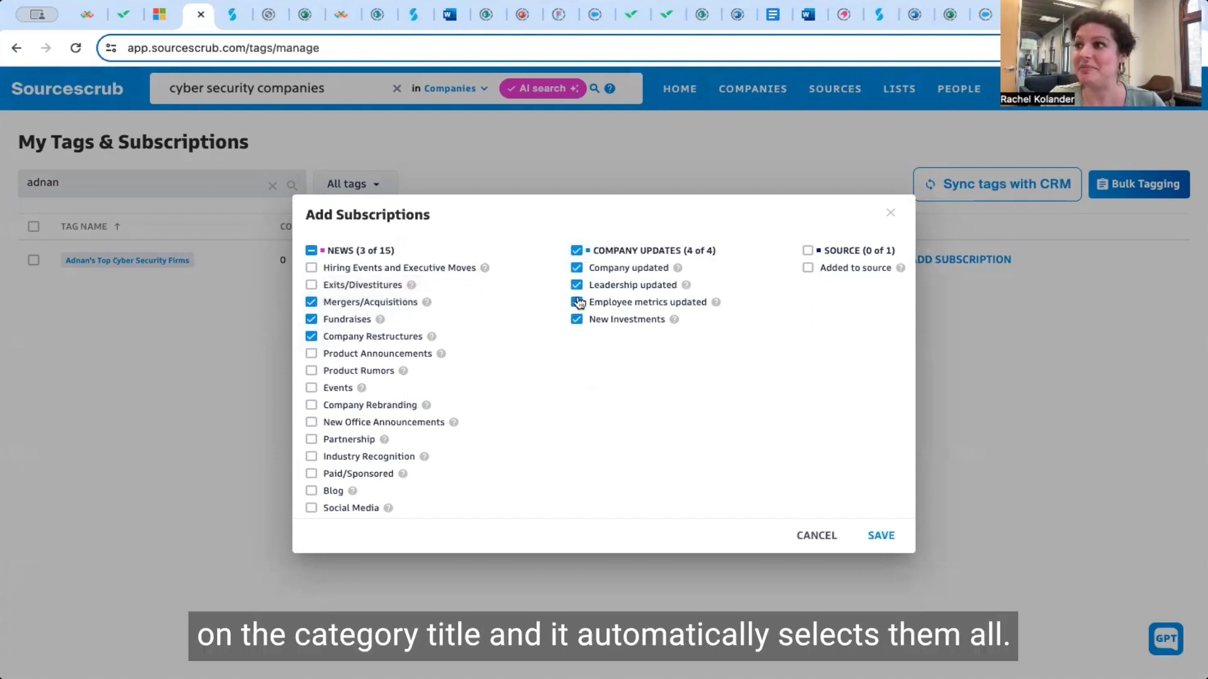
left_click(877, 539)
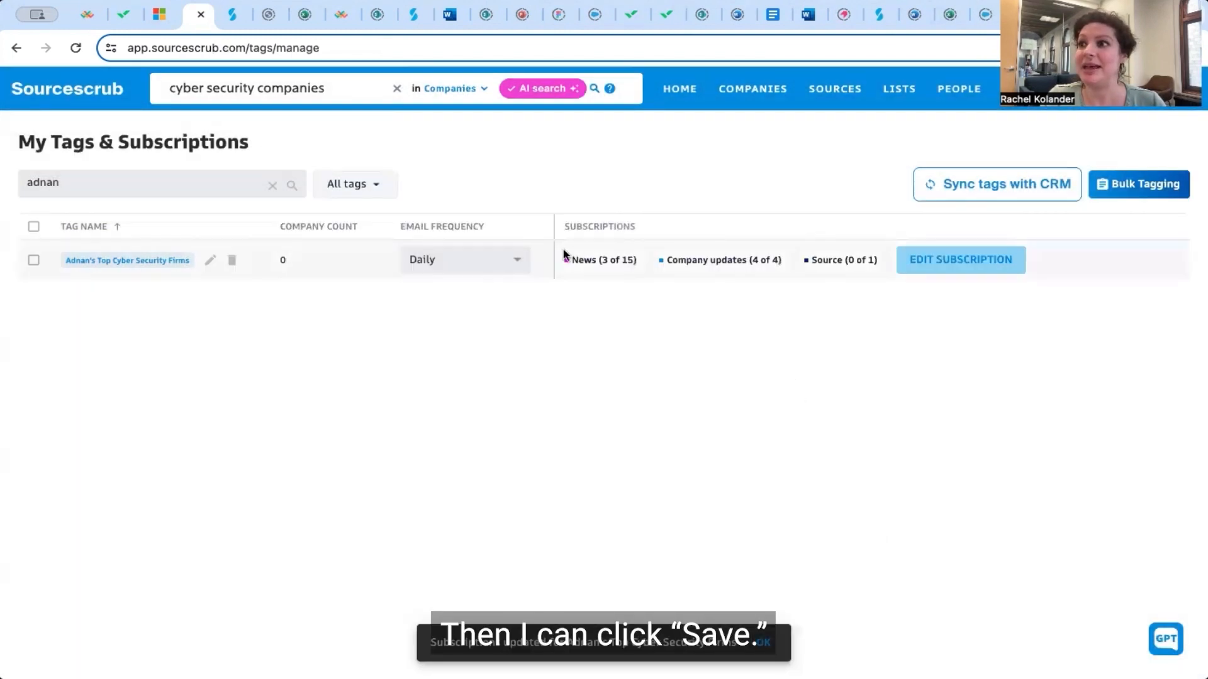
Open the email frequency options for the subscribed tag
left_click(522, 262)
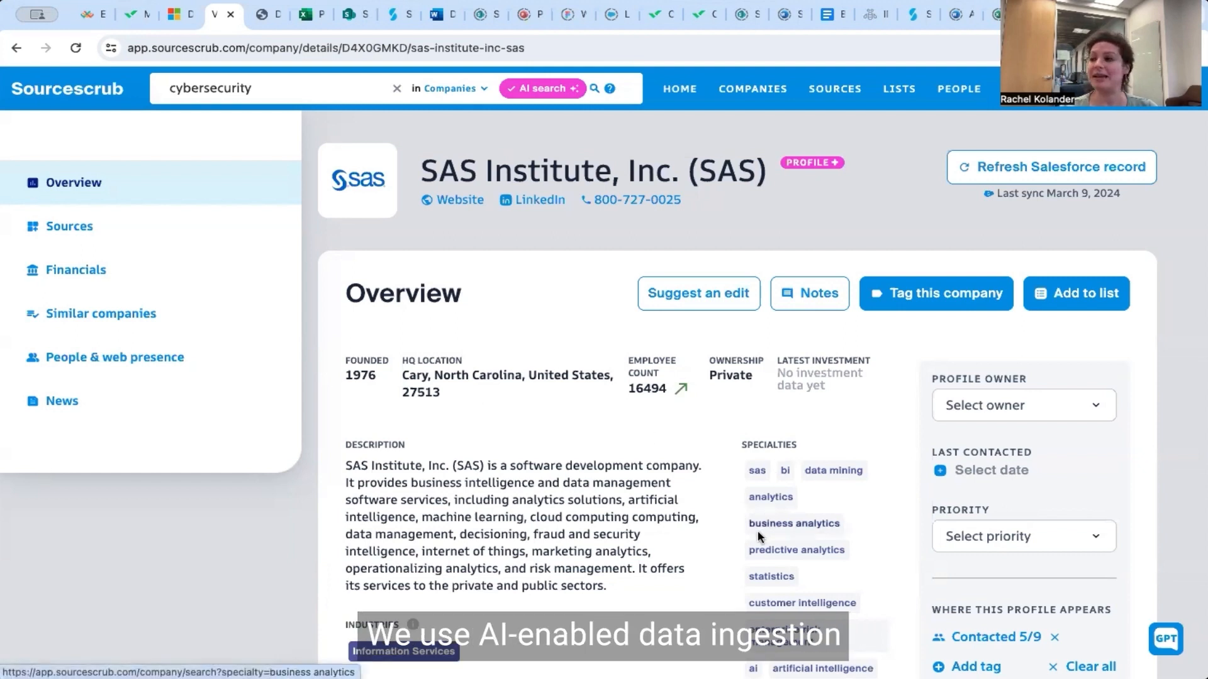
Look up other companies with the "business analytics" specialty from the SAS Institute profile and return to the profile
scroll(757, 531, "down", 1)
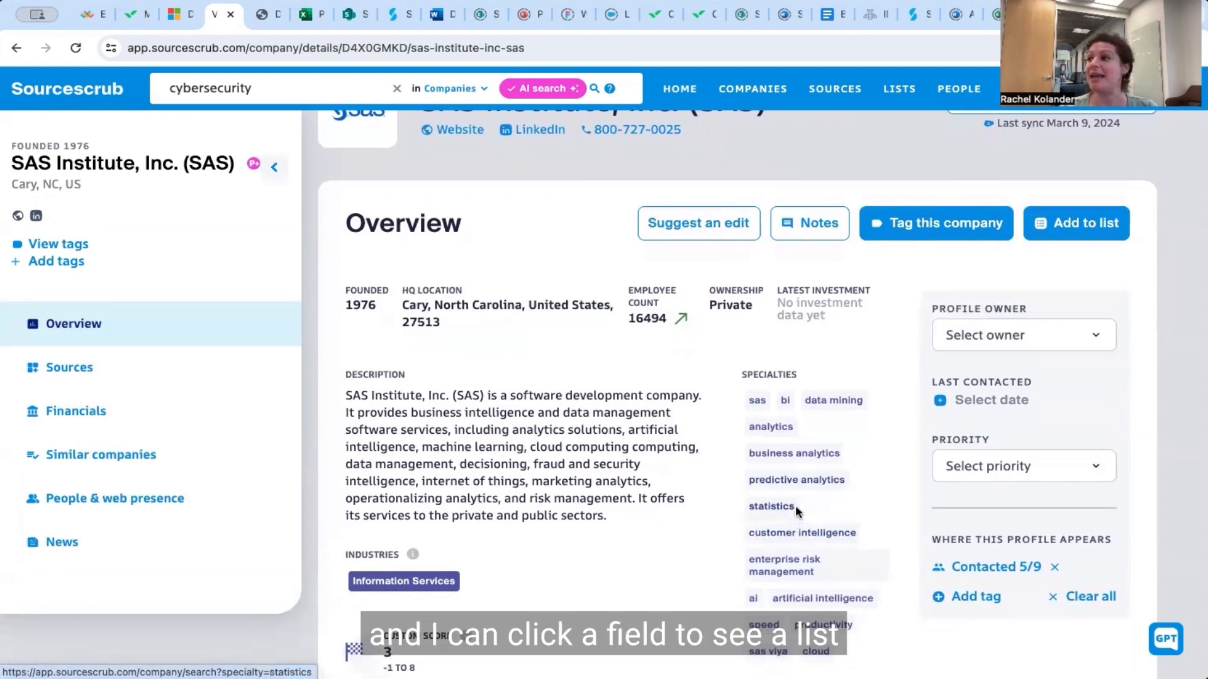
left_click(785, 451)
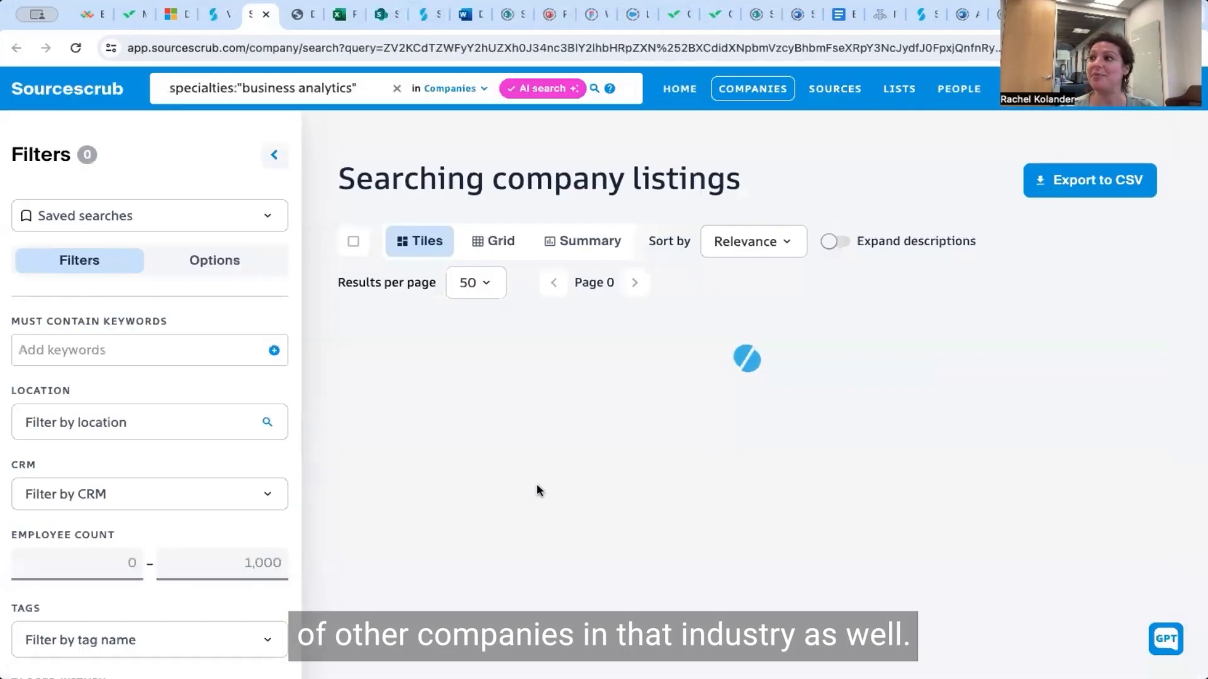
left_click(266, 14)
Review the SAS Institute profile from its overview and sources through financials and similar companies to people, web presence and growth signals
scroll(562, 486, "down", 10)
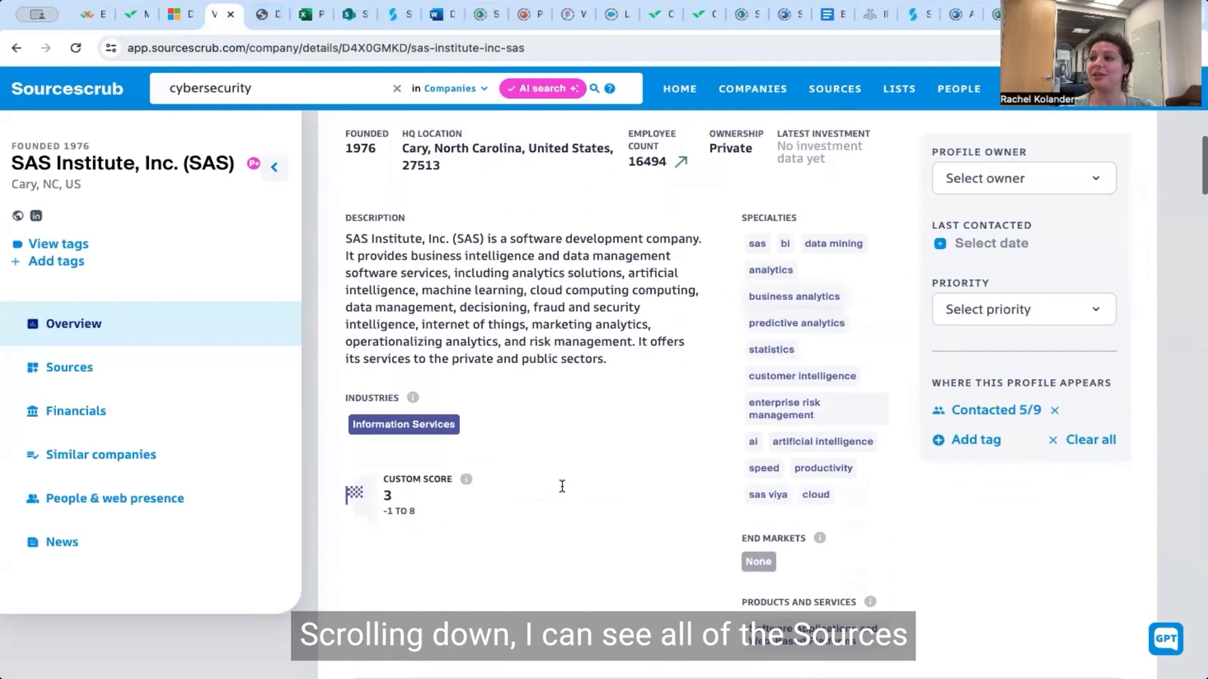
scroll(562, 486, "down", 4)
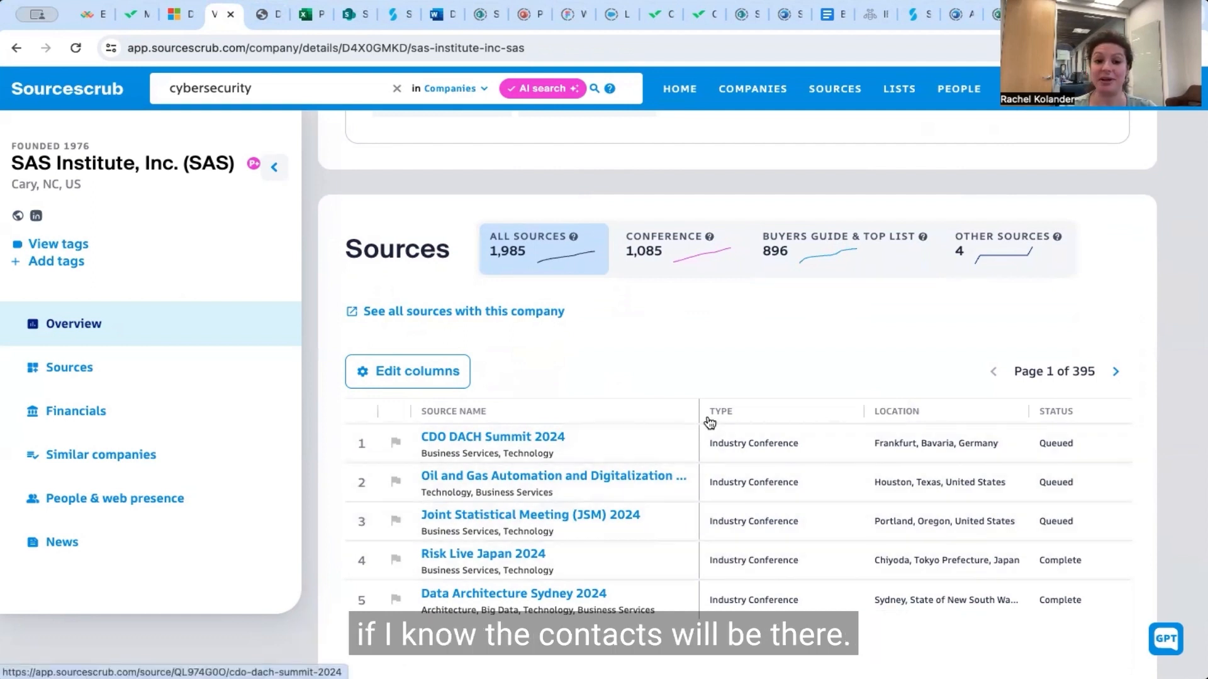
scroll(717, 461, "down", 4)
scroll(716, 463, "down", 12)
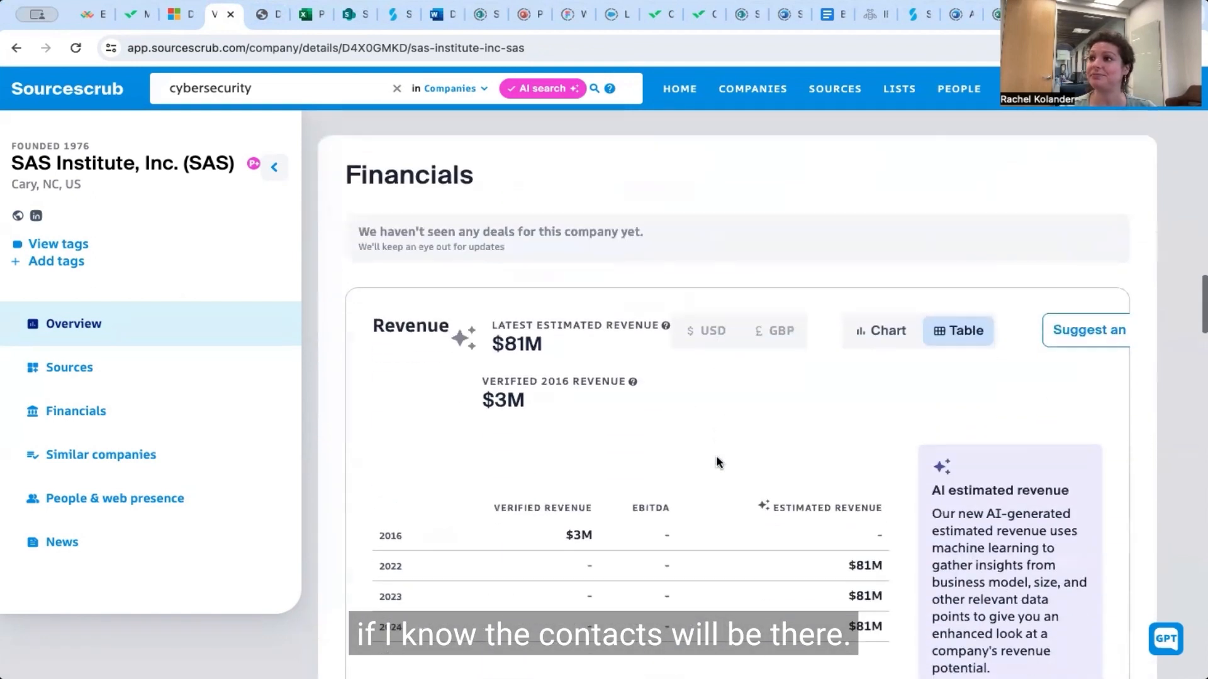
scroll(853, 392, "down", 8)
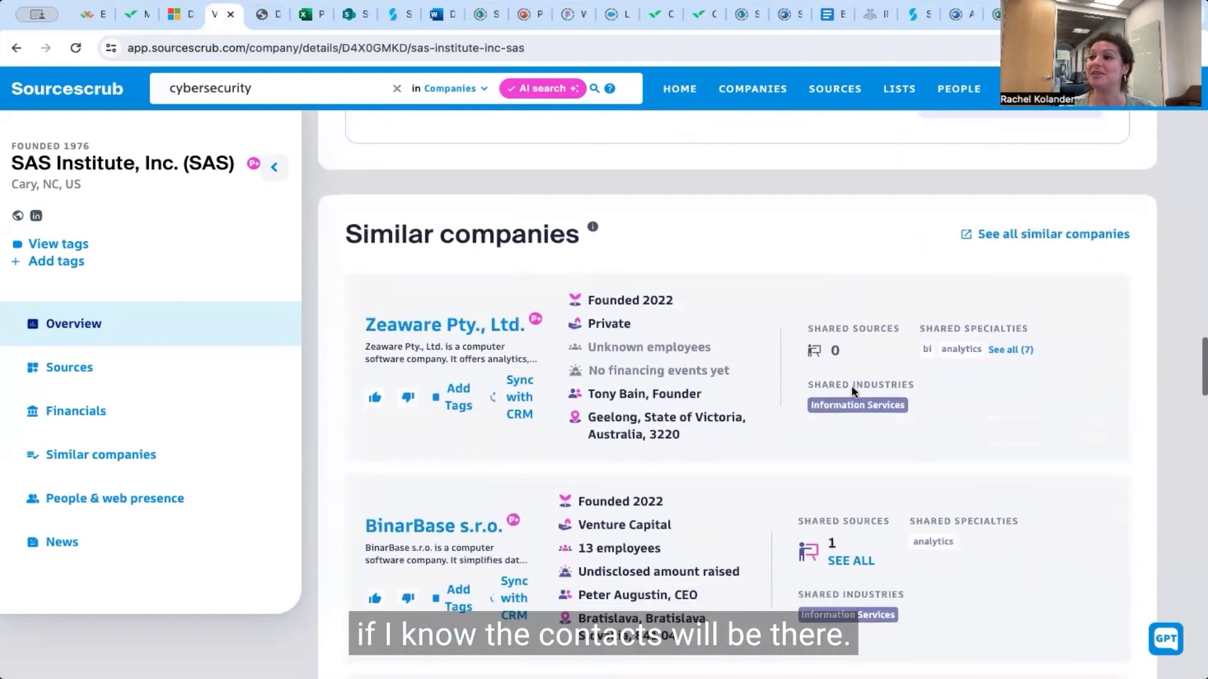
scroll(852, 391, "down", 10)
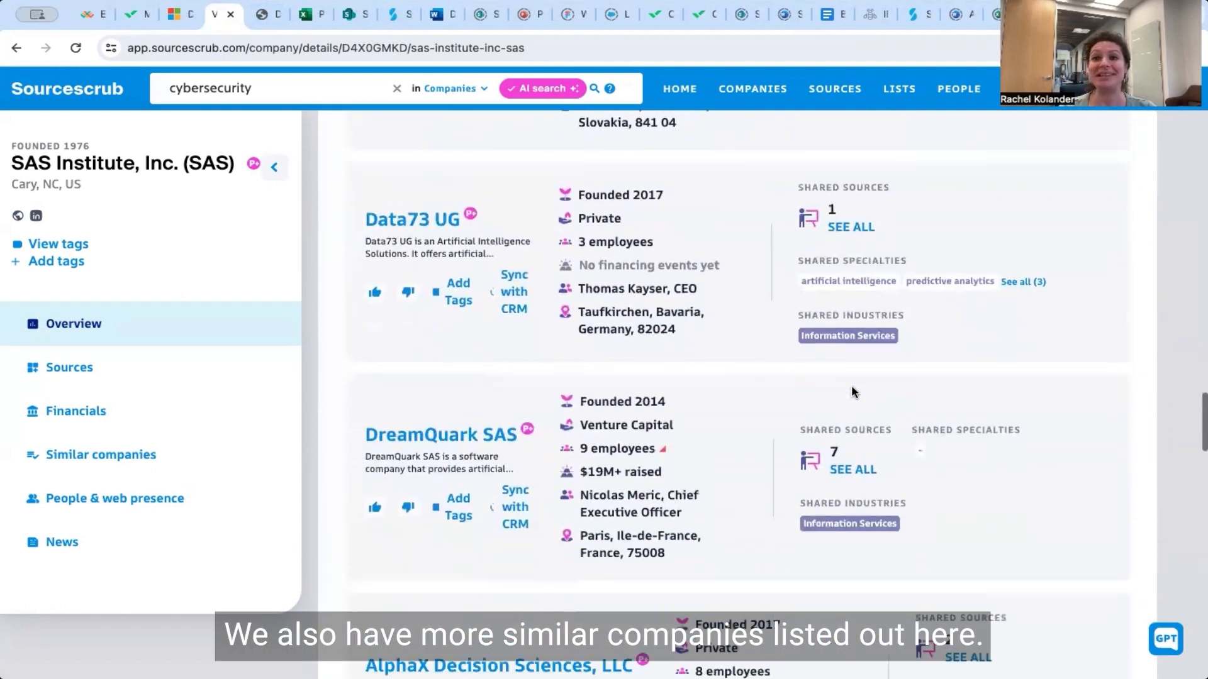
scroll(851, 390, "down", 1)
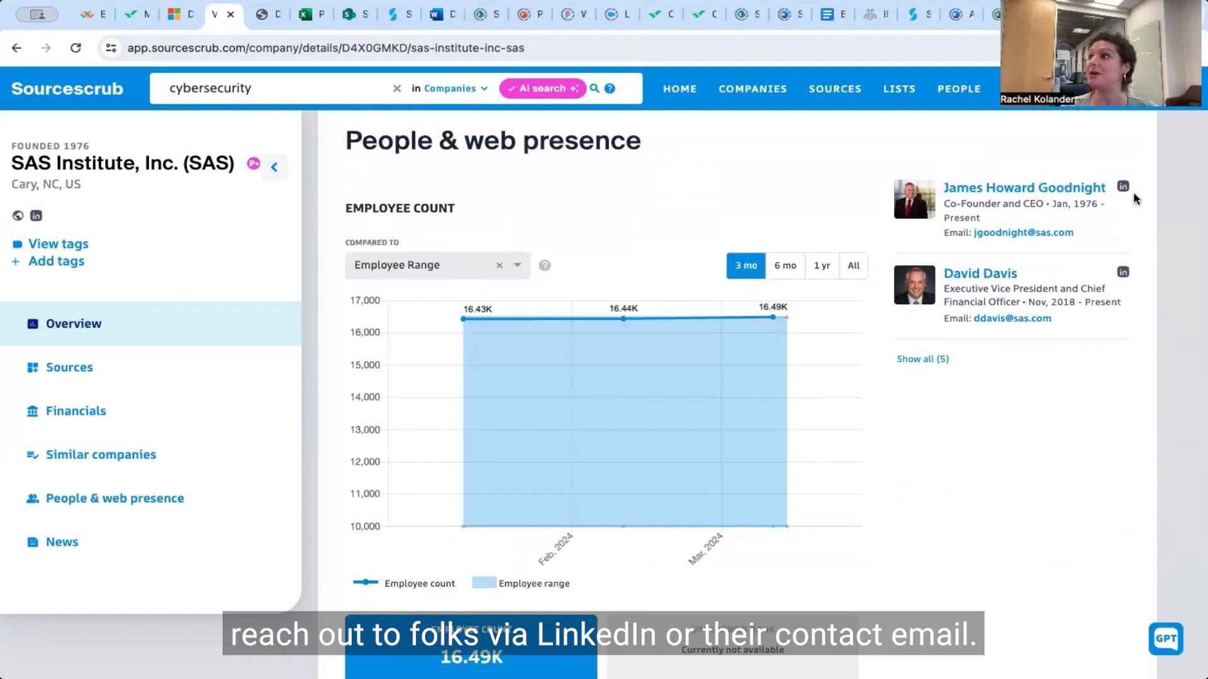
scroll(976, 426, "down", 5)
scroll(976, 430, "down", 6)
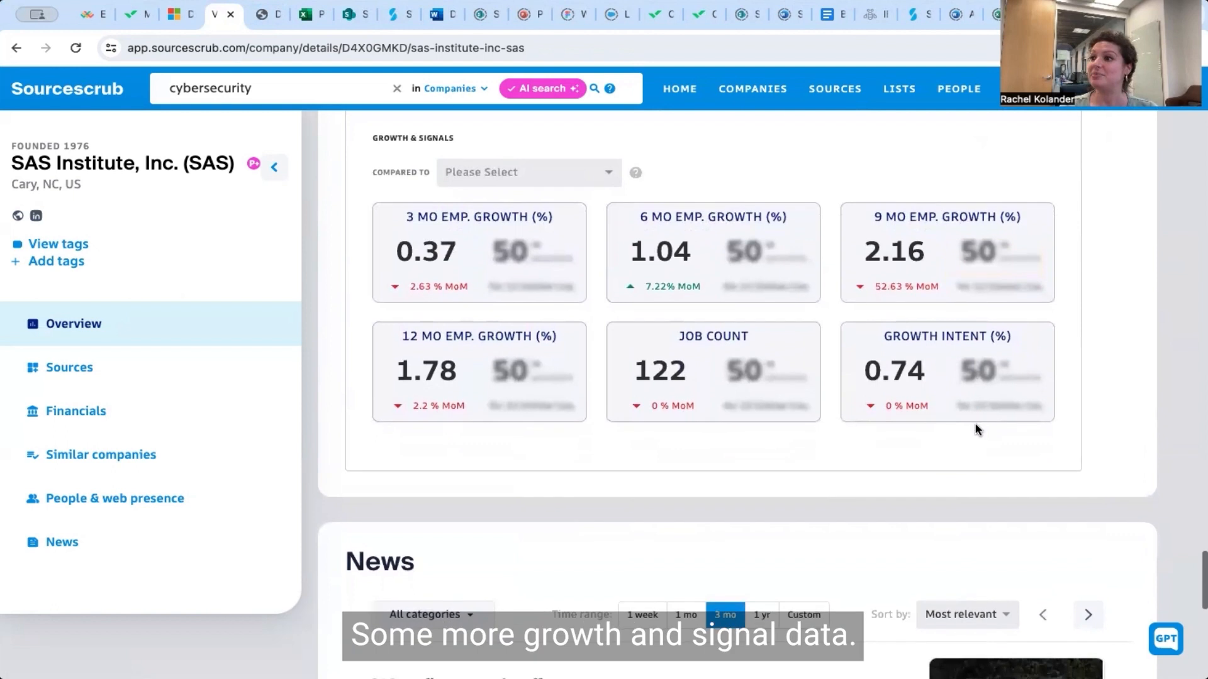
Examine the topics and sentiment ratings of the SAS Institute news articles from the last three months
scroll(975, 425, "down", 7)
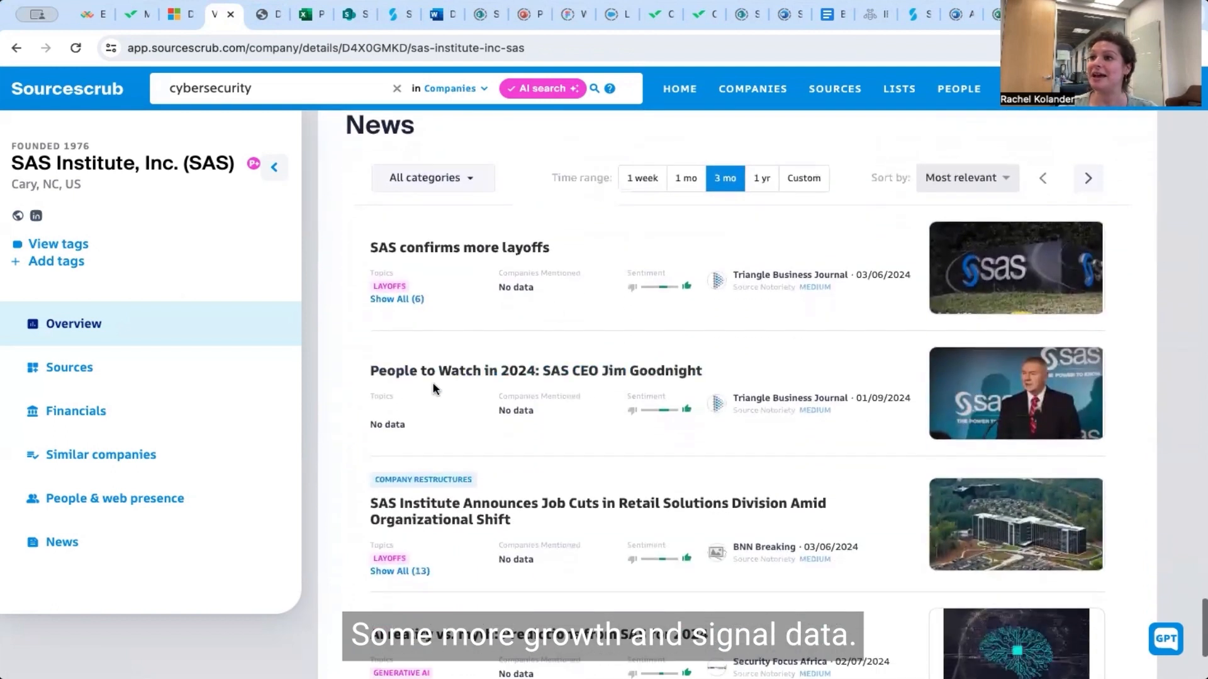
scroll(345, 416, "down", 1)
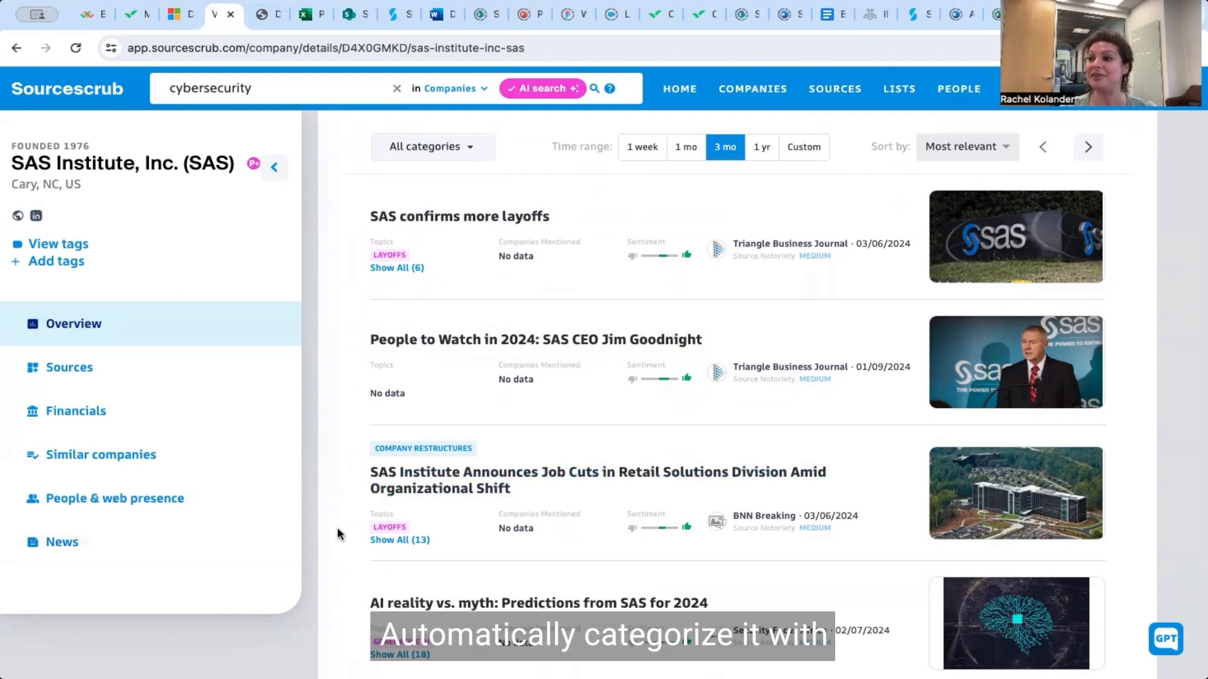
scroll(359, 606, "down", 1)
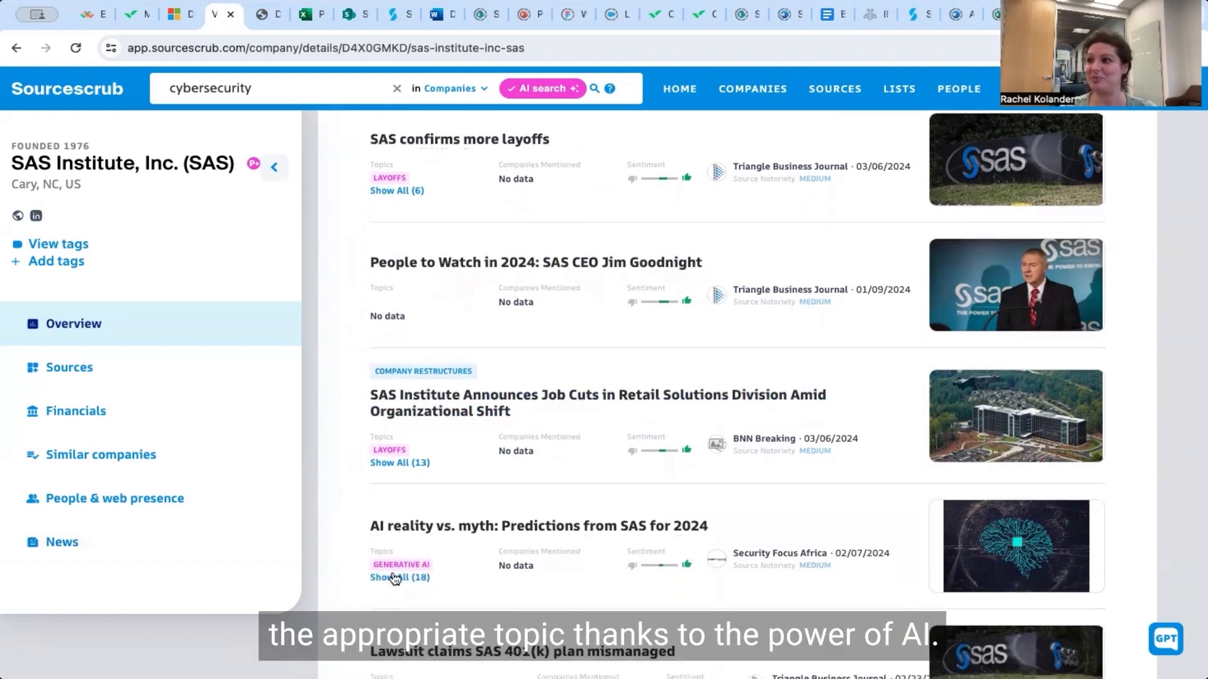
scroll(344, 609, "down", 1)
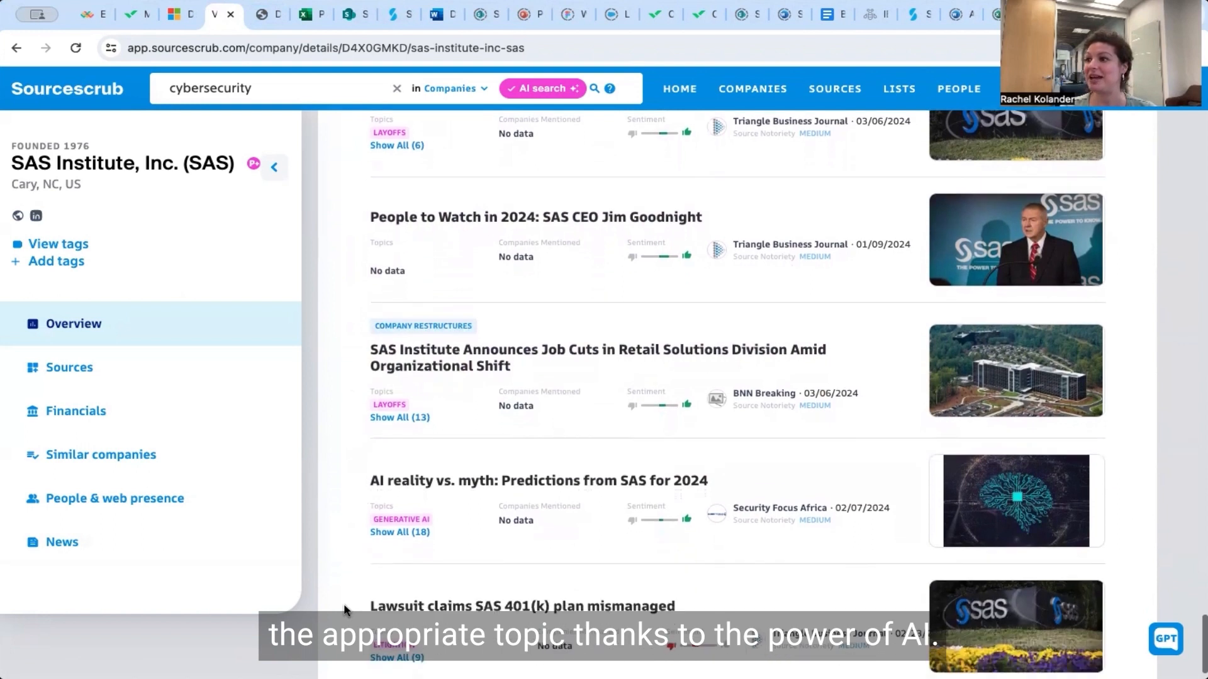
scroll(749, 605, "down", 1)
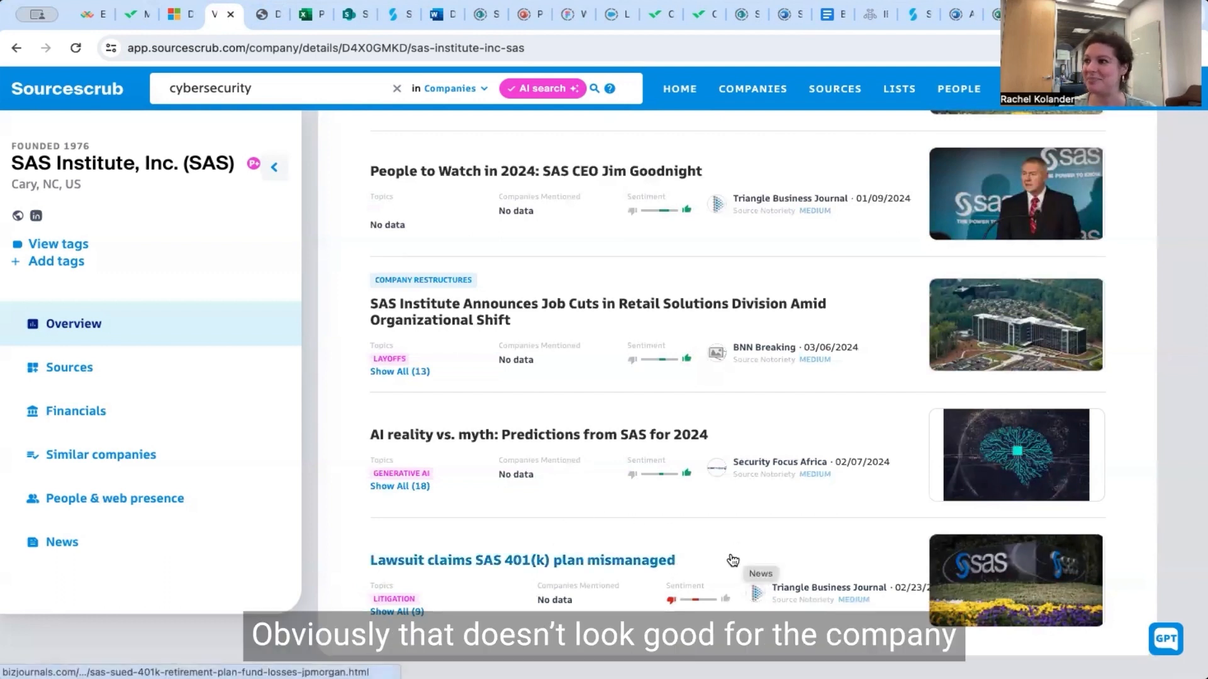
scroll(754, 546, "up", 2)
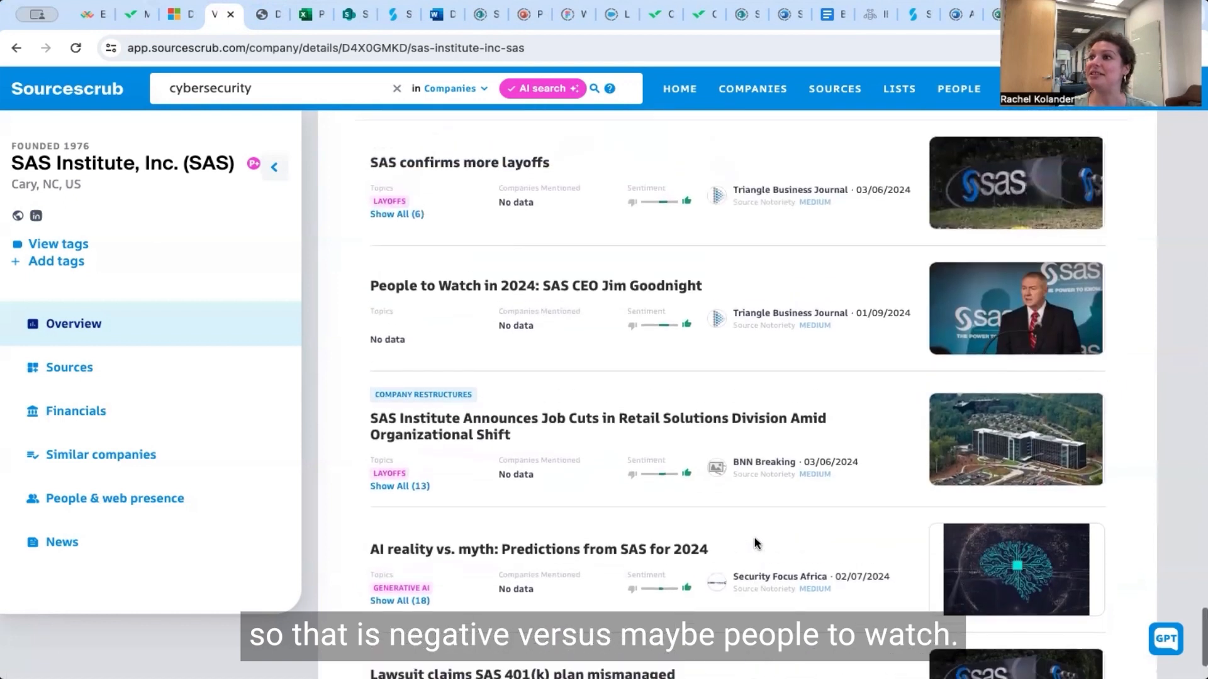
scroll(755, 542, "up", 2)
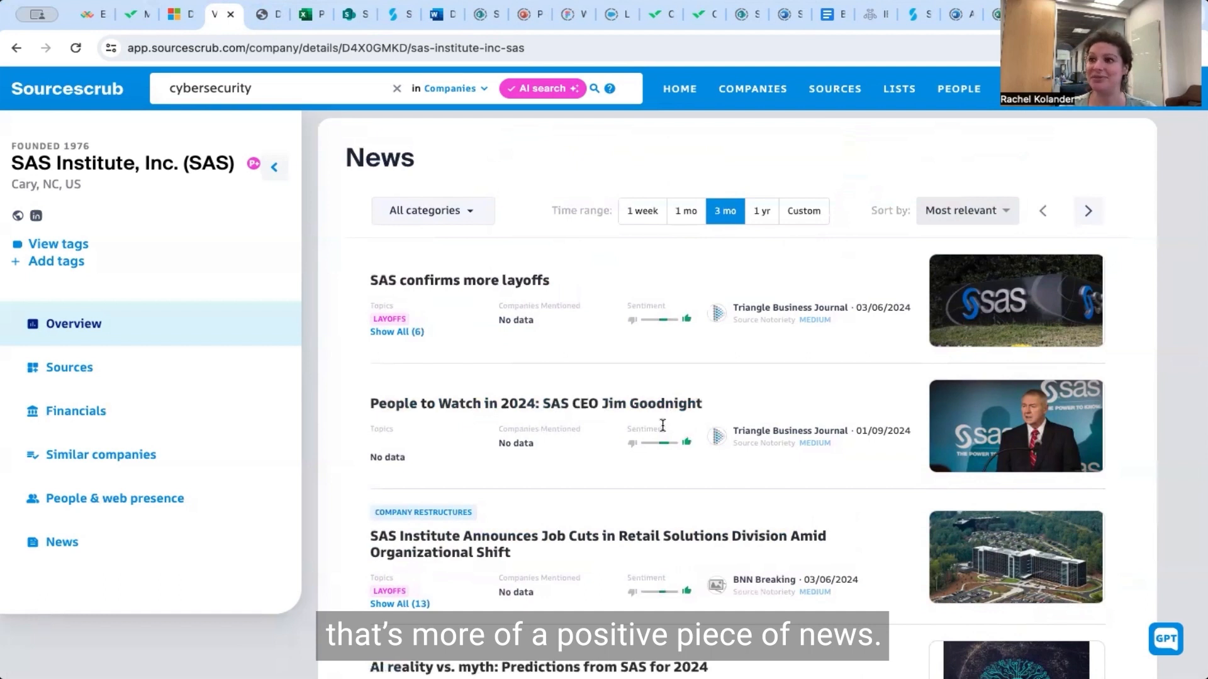
scroll(665, 471, "down", 3)
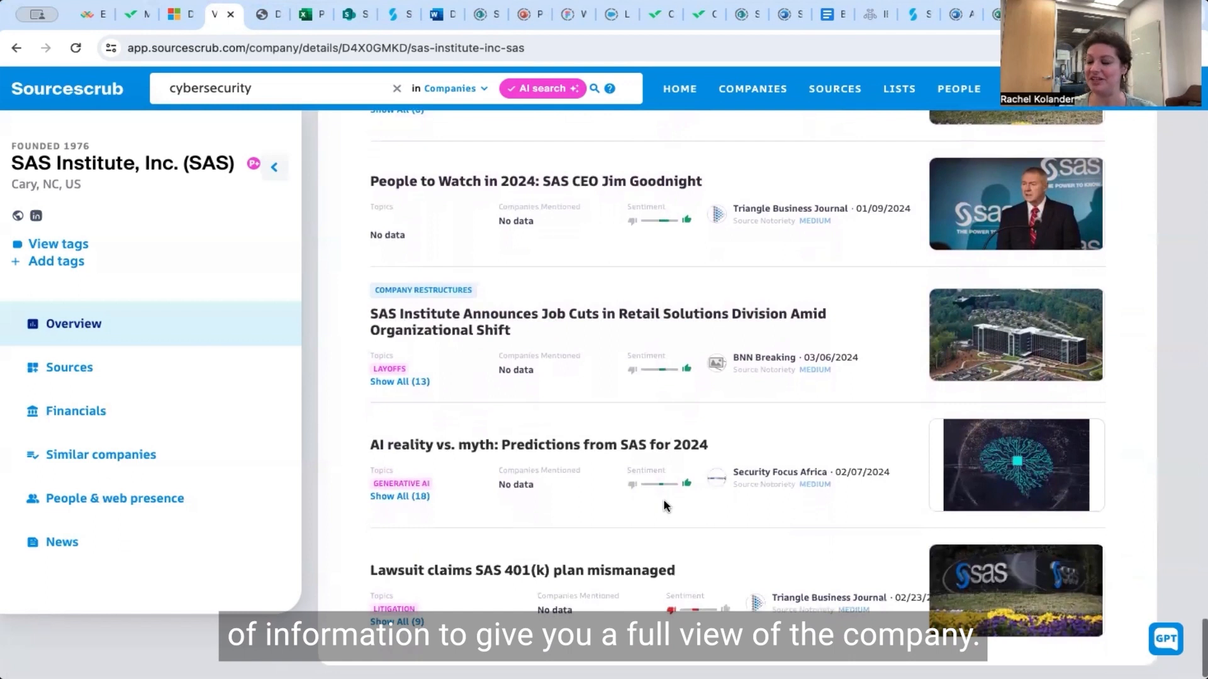
Refresh SAS Institute's Salesforce record by synchronizing it to the Account type, filling only blank contact-related CRM fields
scroll(664, 500, "up", 2)
scroll(663, 499, "up", 3)
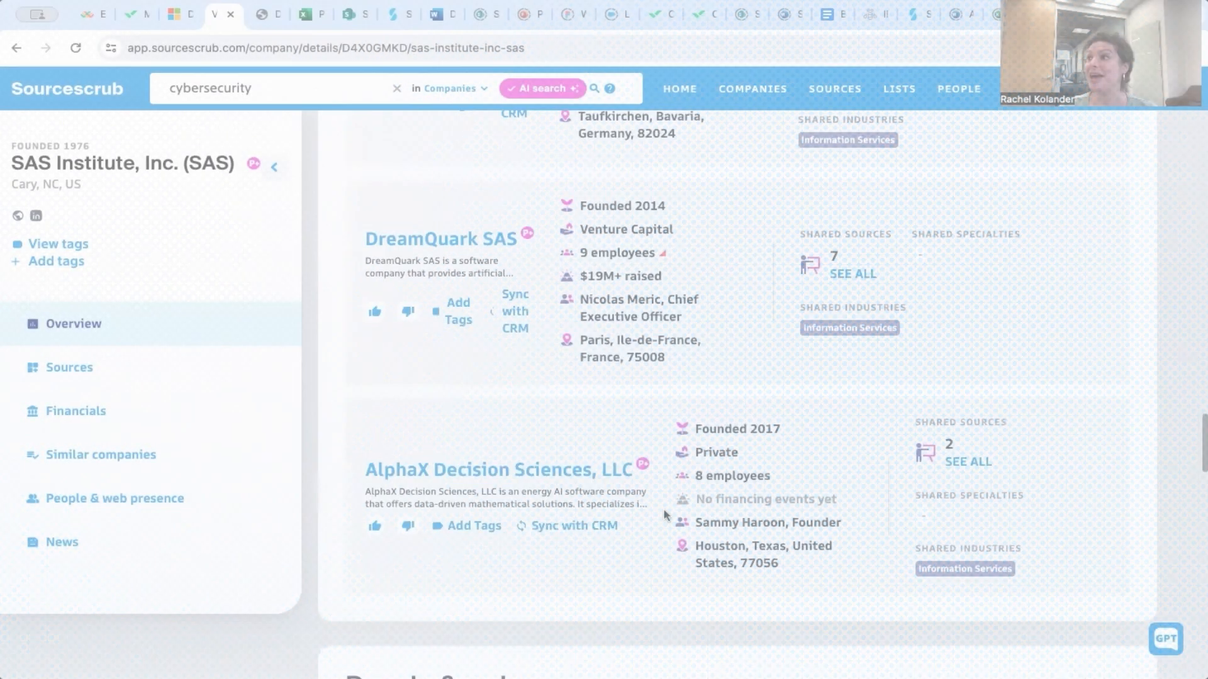
scroll(665, 515, "up", 10)
scroll(664, 513, "up", 15)
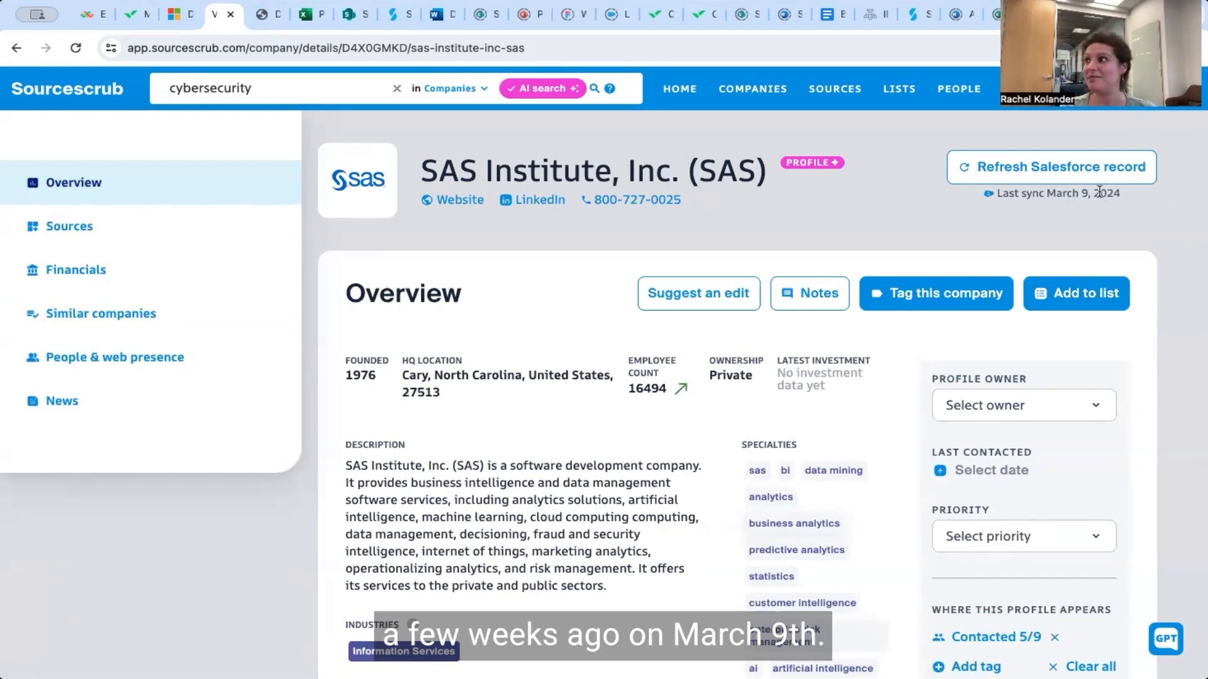
left_click(1078, 167)
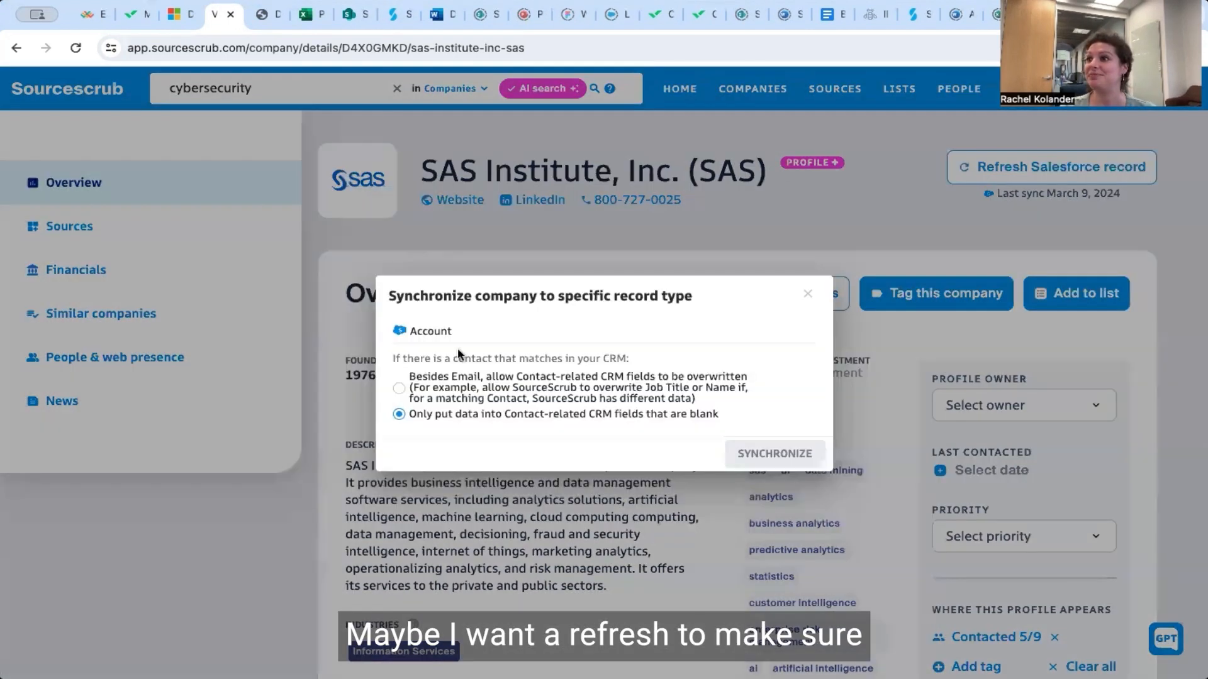
left_click(430, 330)
left_click(774, 466)
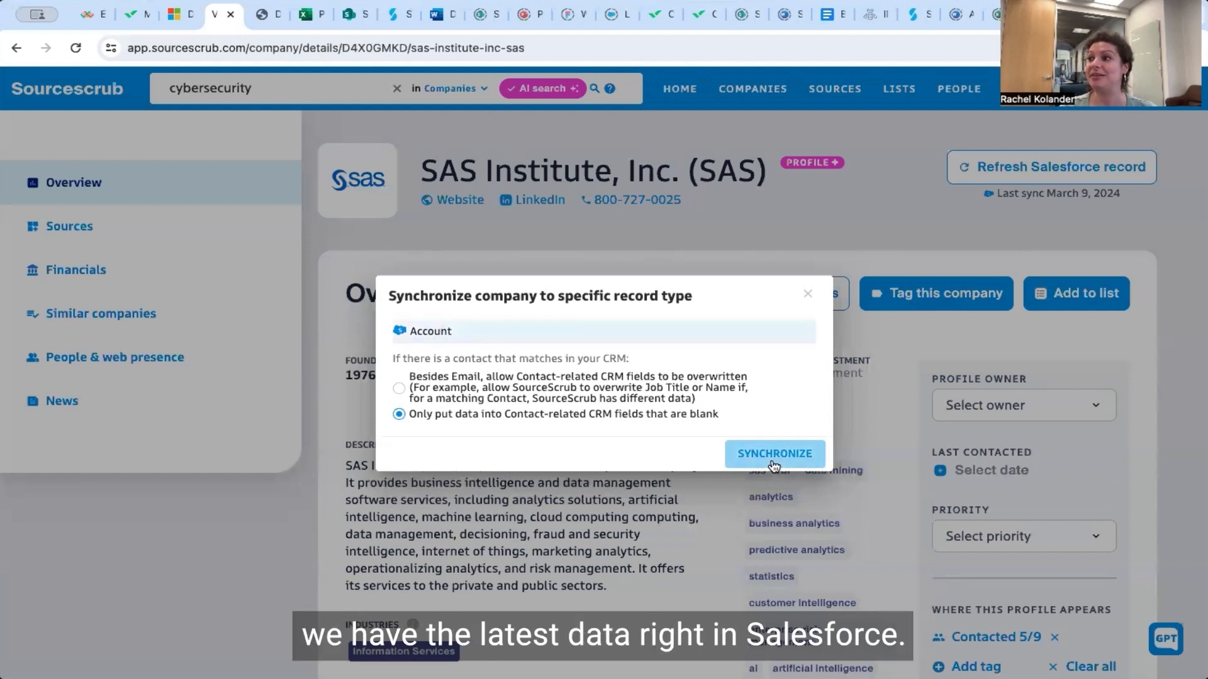